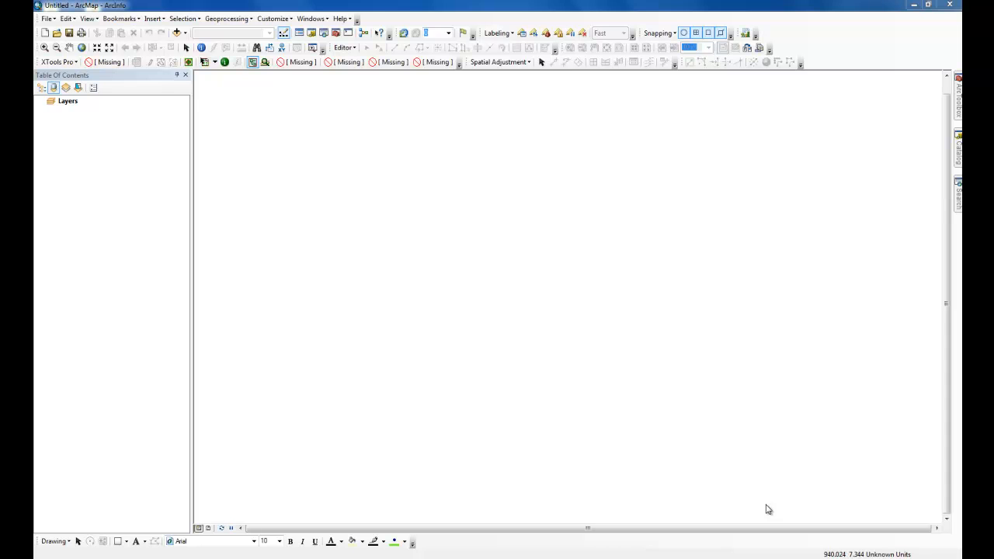
Add the LandUse layer to the map.
click(176, 33)
click(515, 211)
click(397, 247)
click(621, 340)
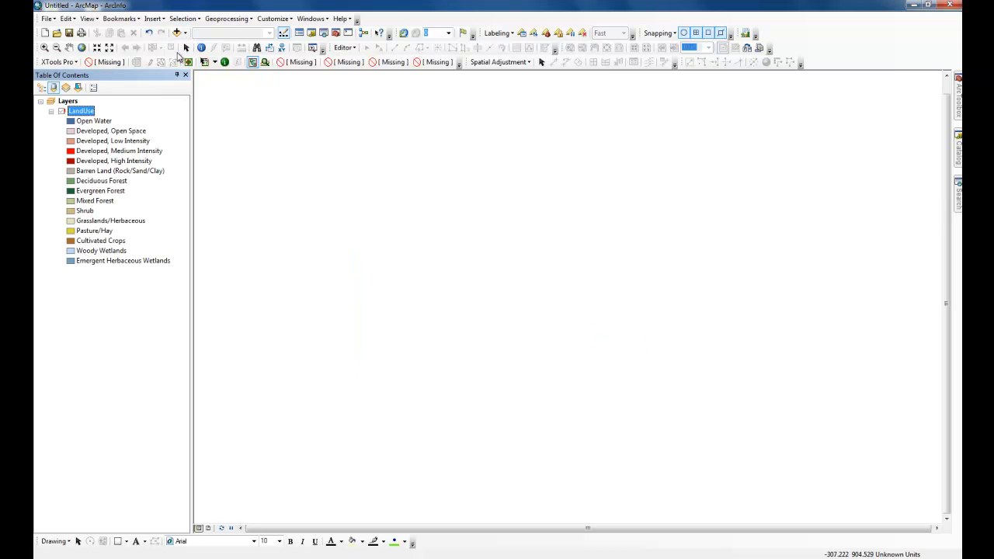
Add the Pittsburgh and DEM datasets from SpatialAnalyst.gdb to the map.
click(177, 33)
click(392, 227)
click(399, 236)
double_click(399, 236)
click(396, 274)
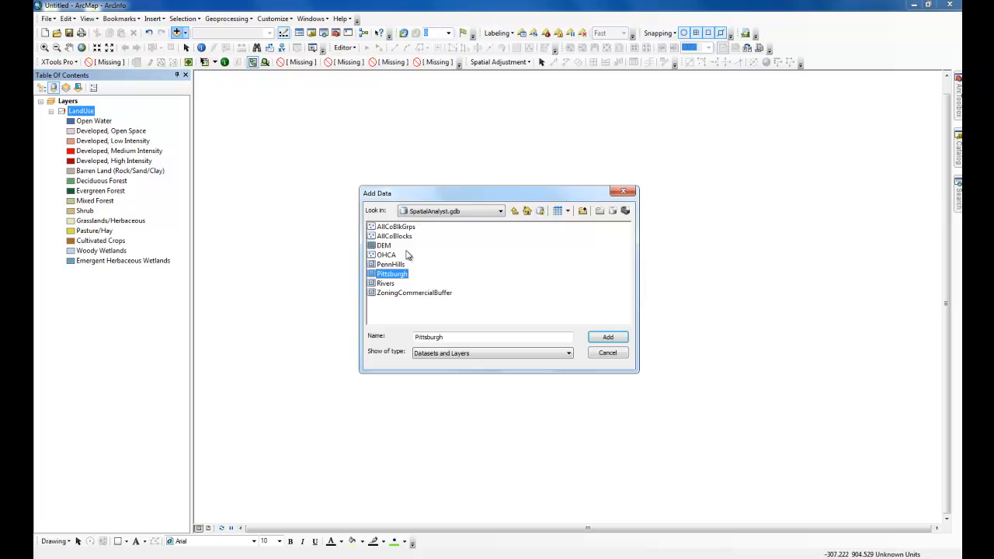
ctrl+click(384, 246)
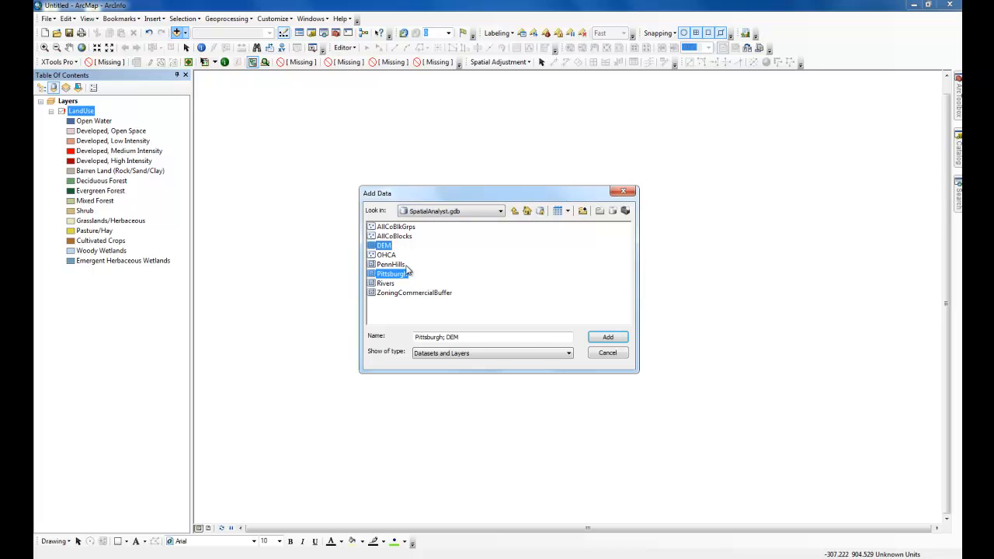
click(604, 338)
Add the Munic feature class and the CountySchools table from AlleghenyCounty.gdb to the map.
click(205, 62)
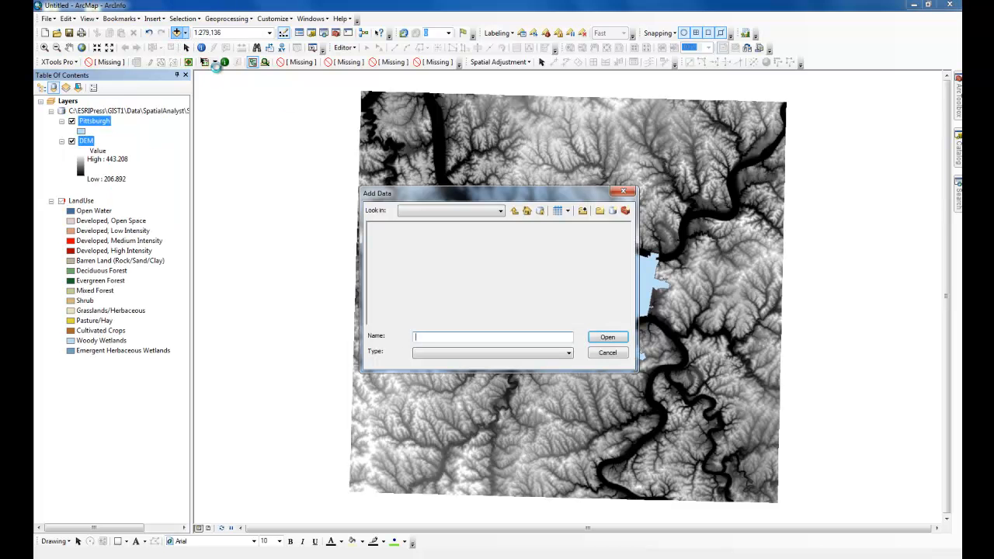
click(514, 210)
click(514, 211)
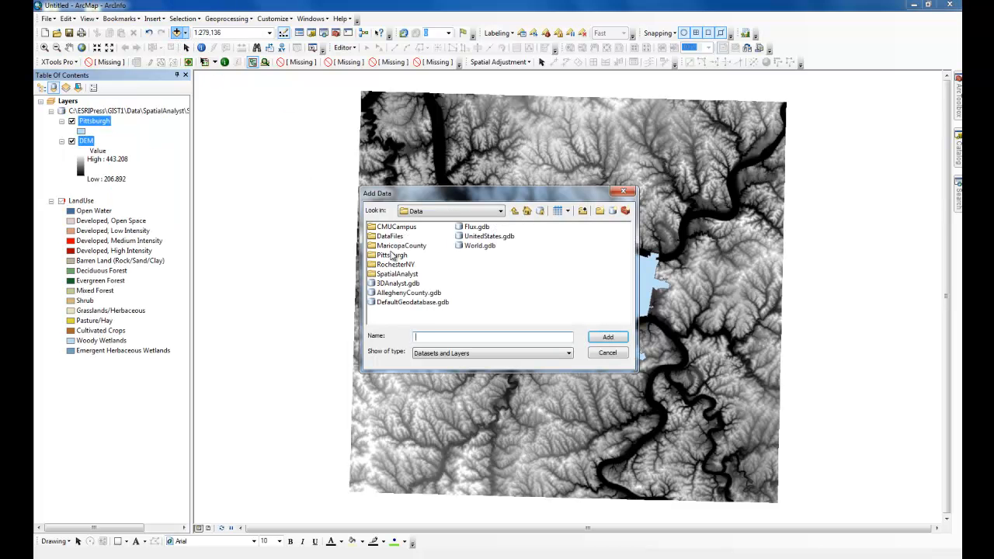
double_click(397, 295)
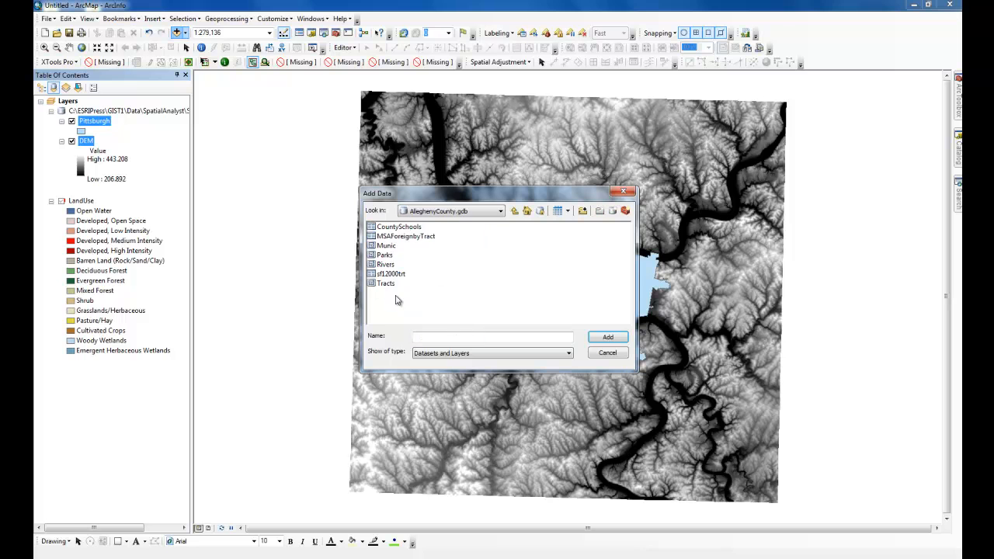
click(390, 246)
ctrl+click(399, 227)
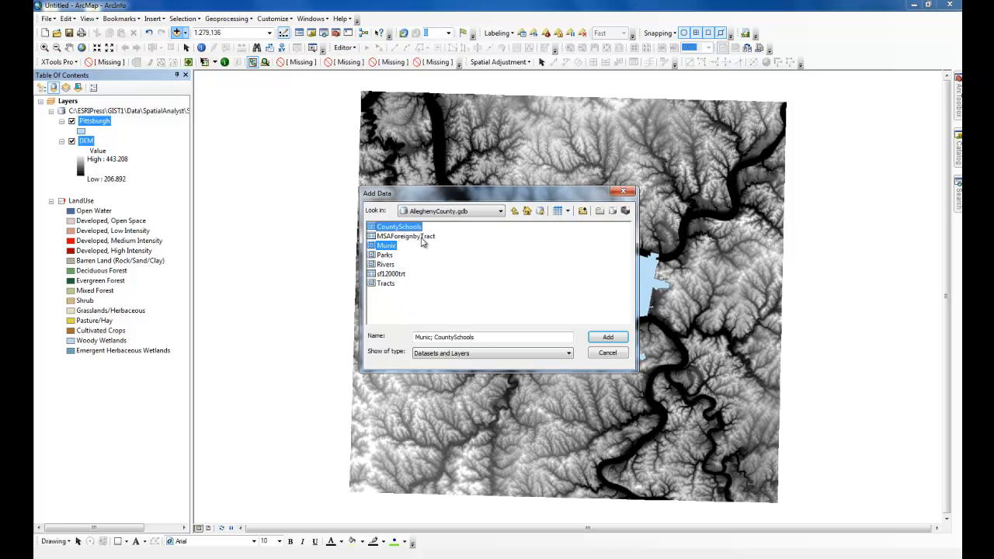
click(608, 339)
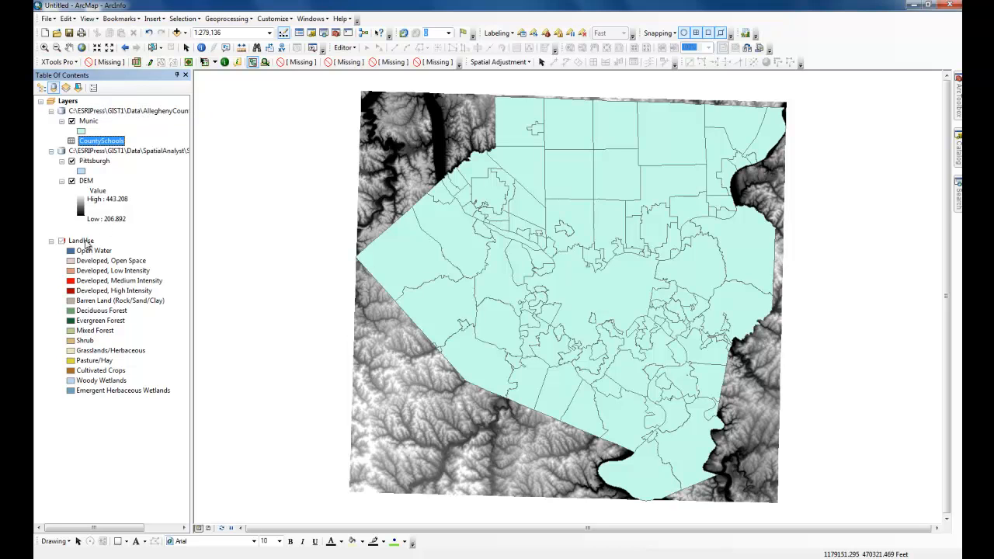
Repair the LandUse layer by setting its data source to 28910720.tif in the SpatialAnalyst LandUse folder.
right_click(86, 241)
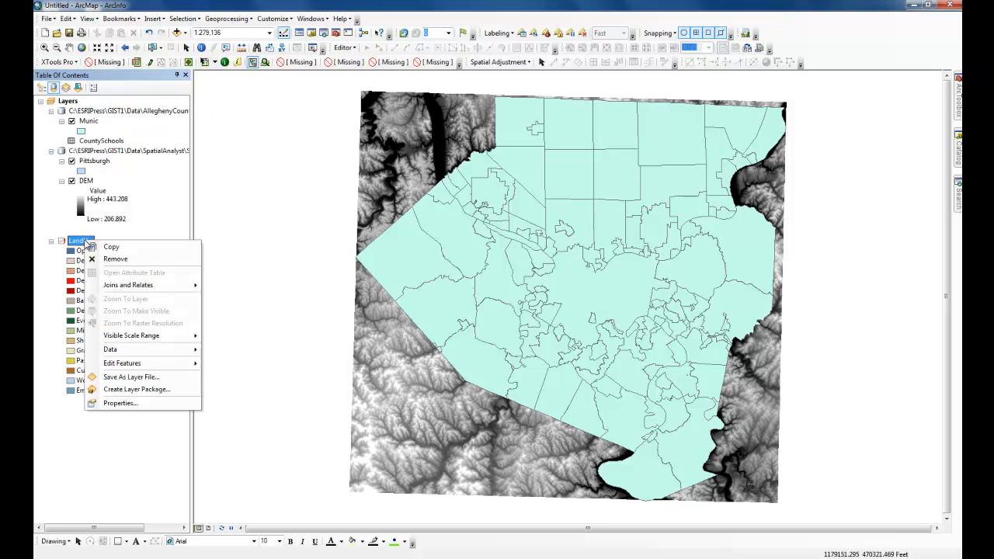
click(124, 403)
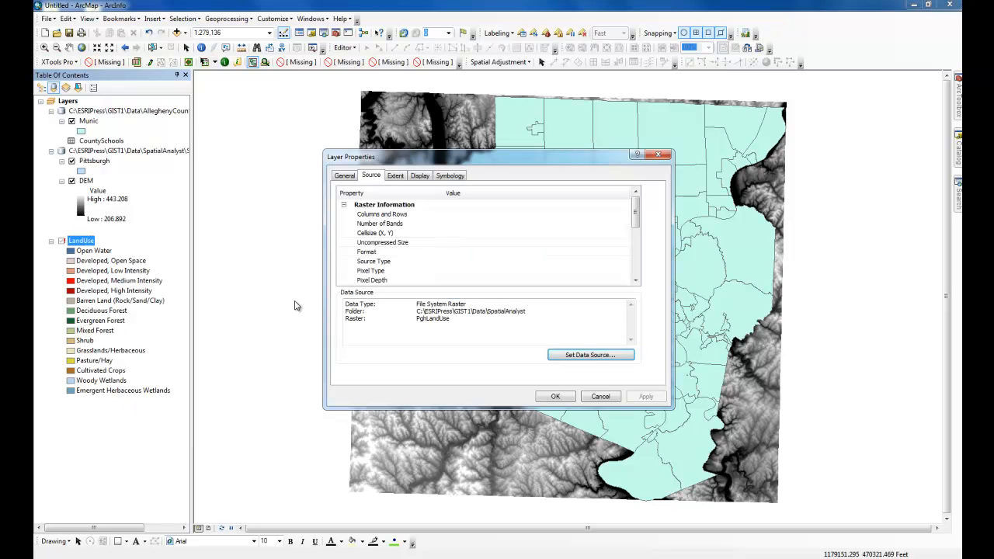
click(588, 355)
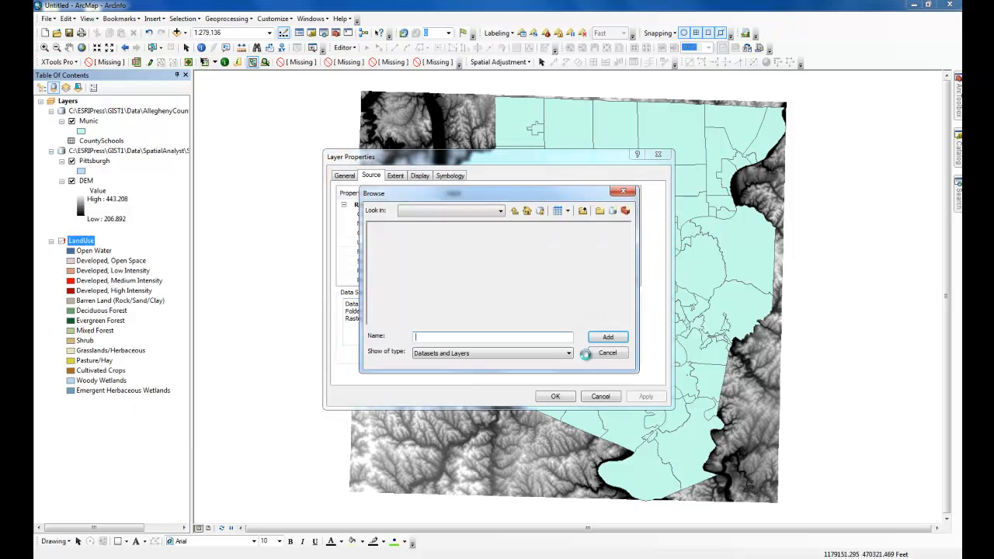
click(514, 211)
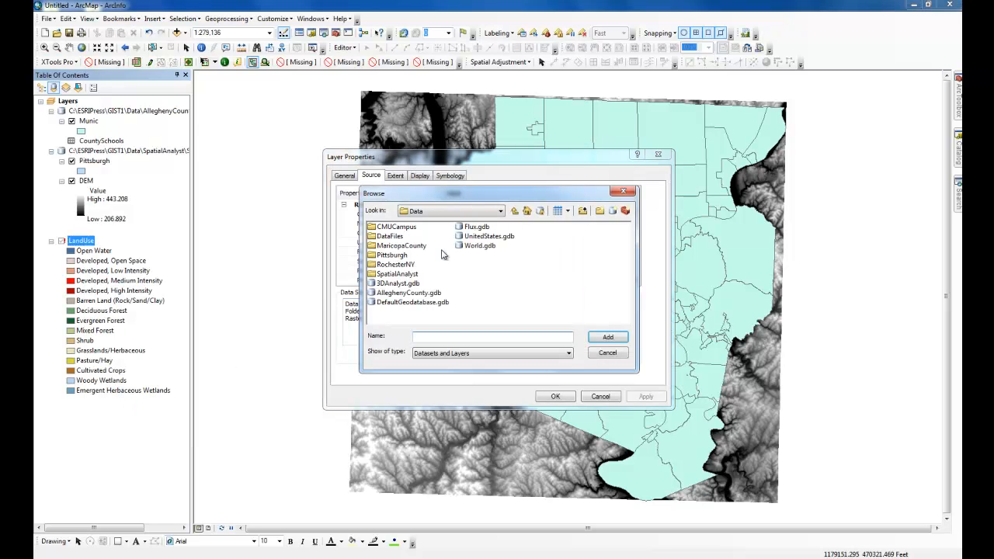
double_click(393, 274)
double_click(388, 228)
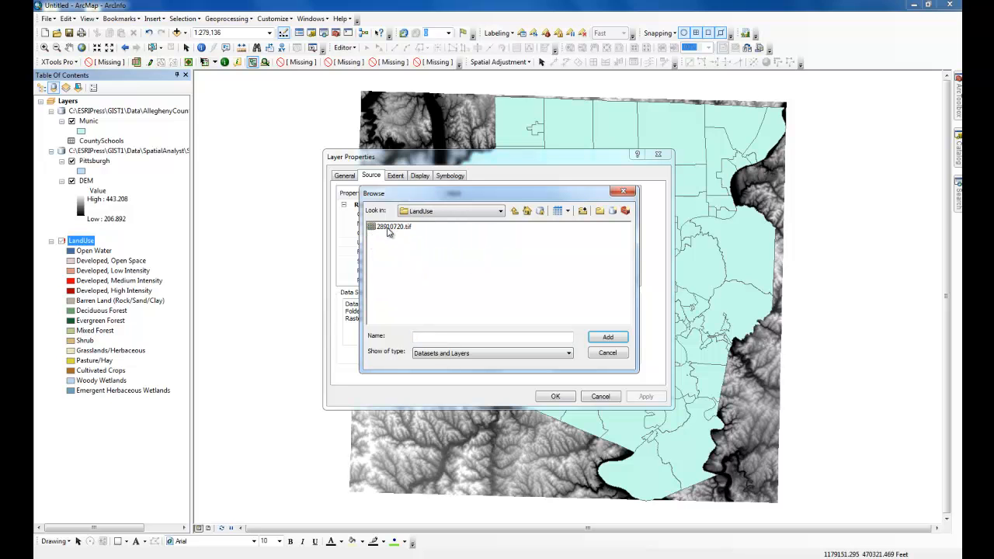
double_click(389, 228)
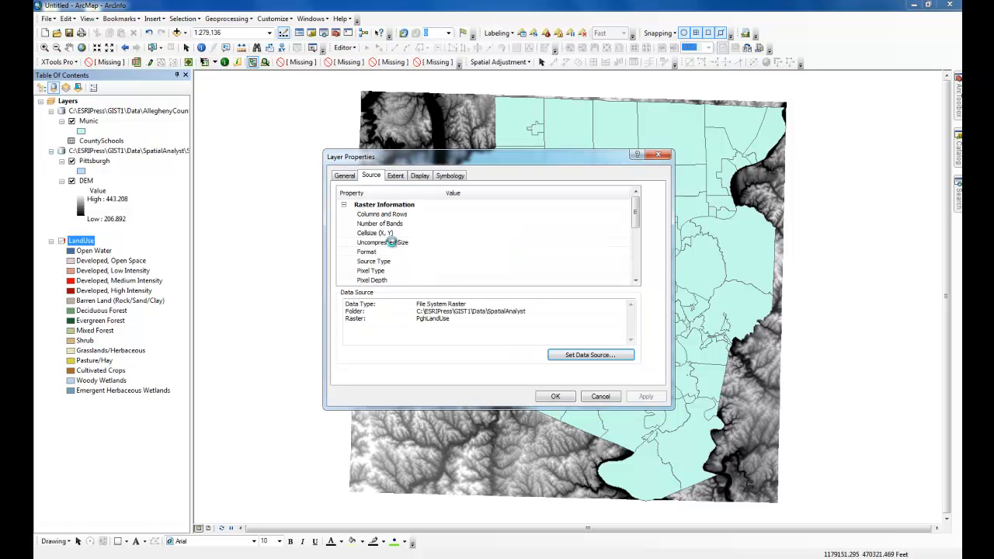
click(564, 397)
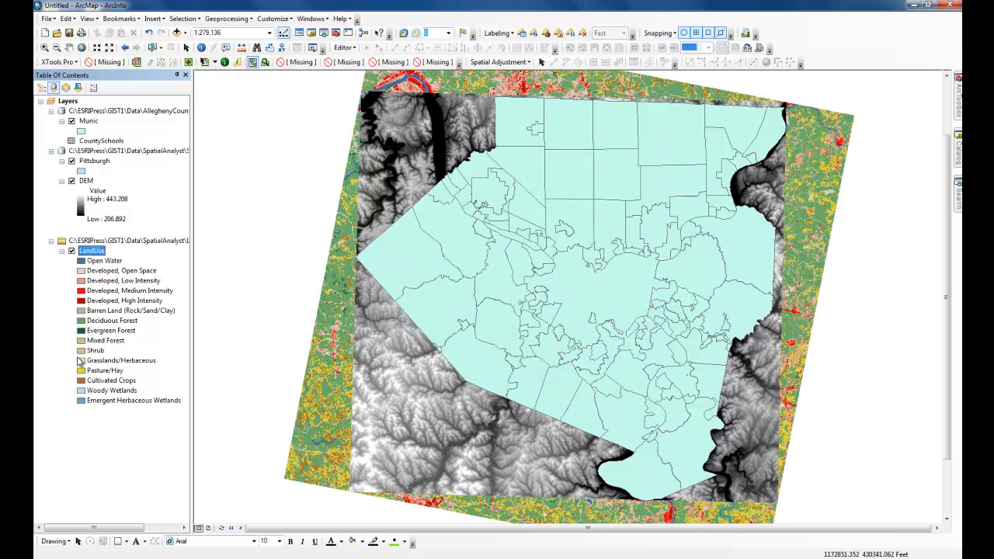
List the layers by drawing order, place LandUse above DEM, and turn off the Pittsburgh layer.
click(42, 88)
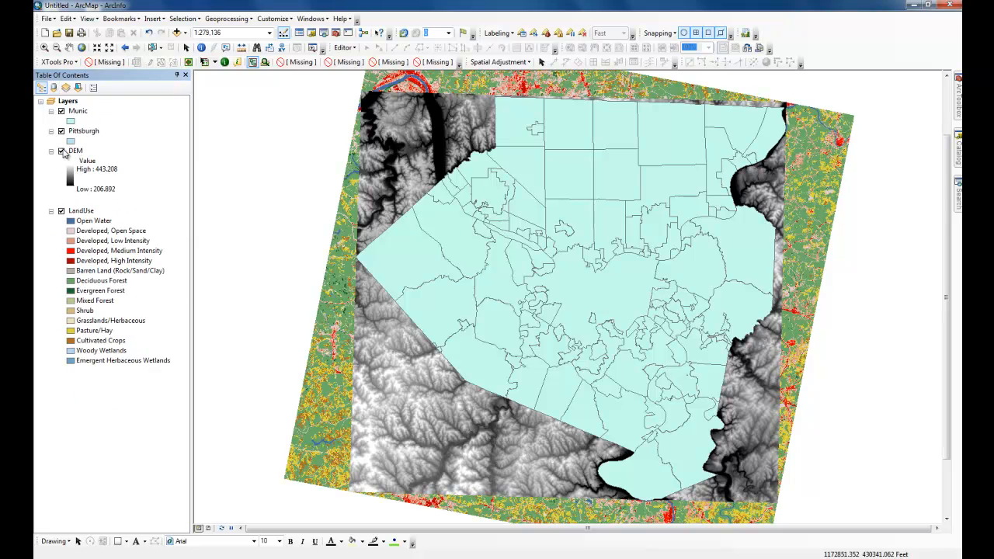
drag(83, 215, 82, 149)
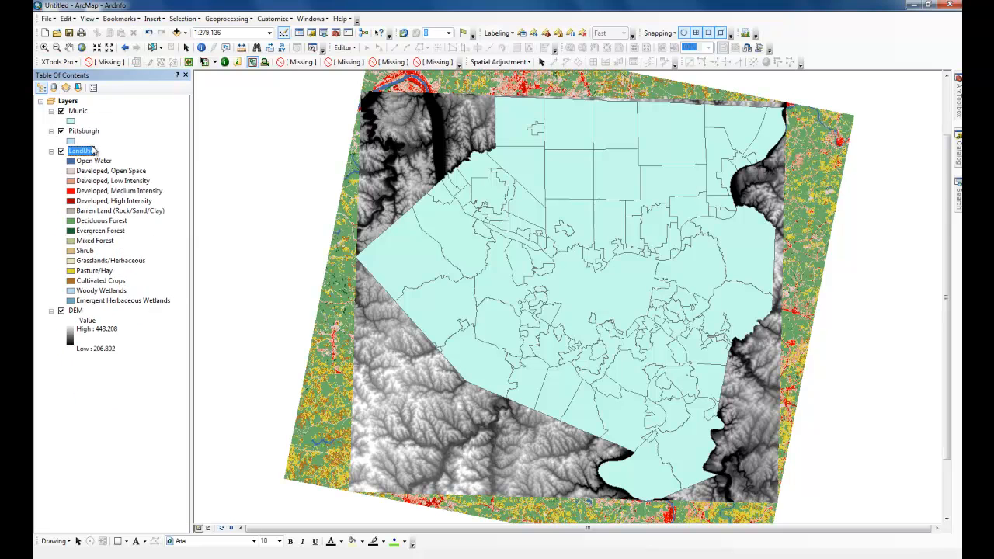
click(71, 141)
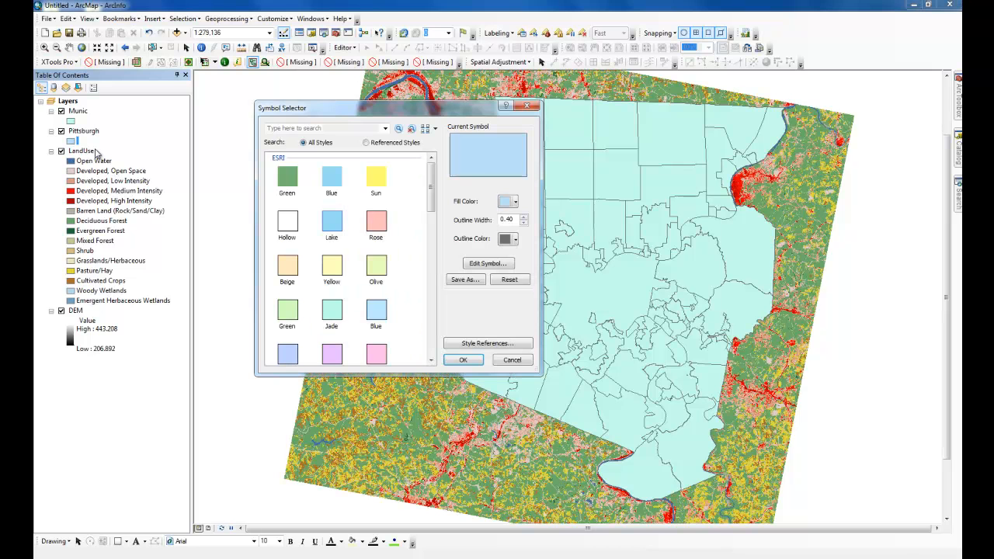
click(534, 104)
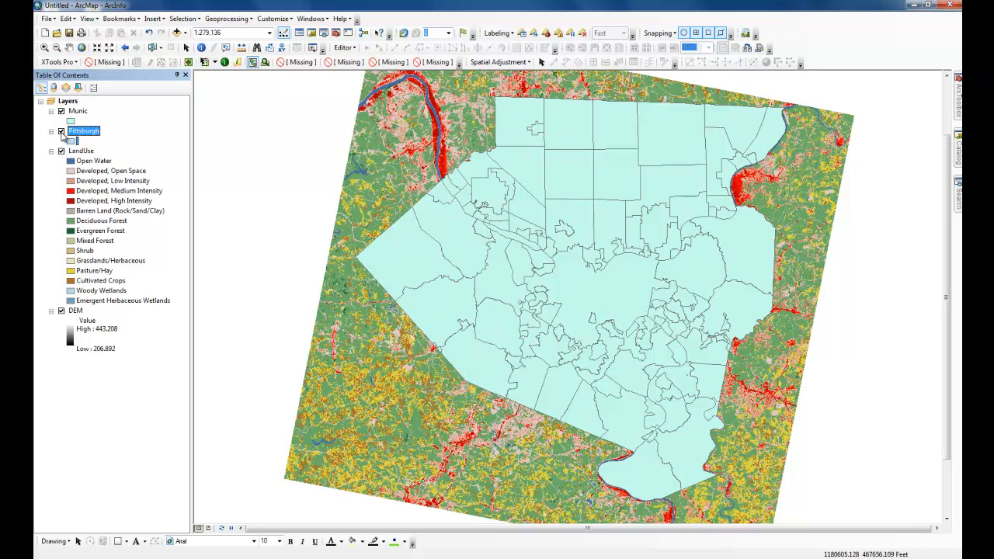
click(61, 131)
Apply a definition query to the Munic layer that uses NAME <> to exclude Pittsburgh.
click(78, 111)
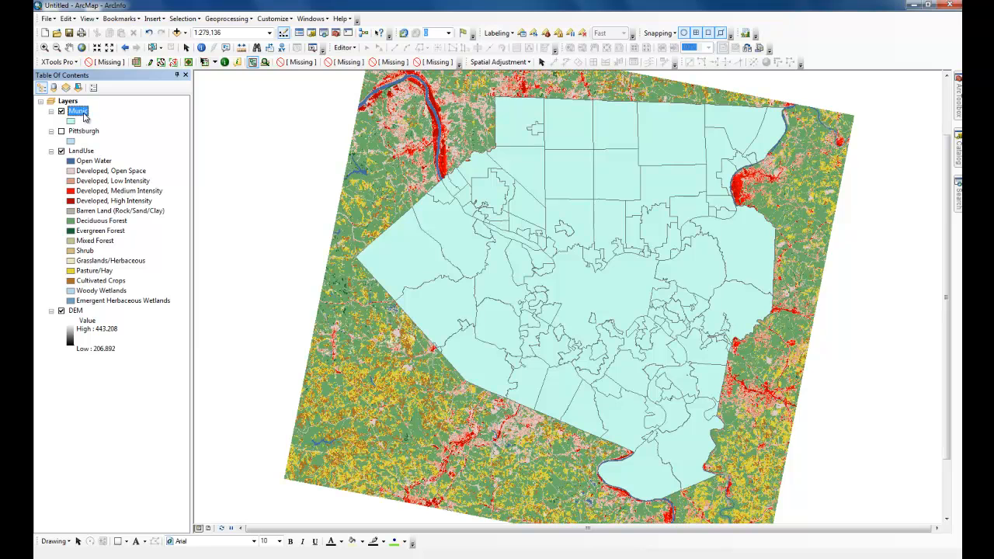
right_click(84, 113)
click(157, 347)
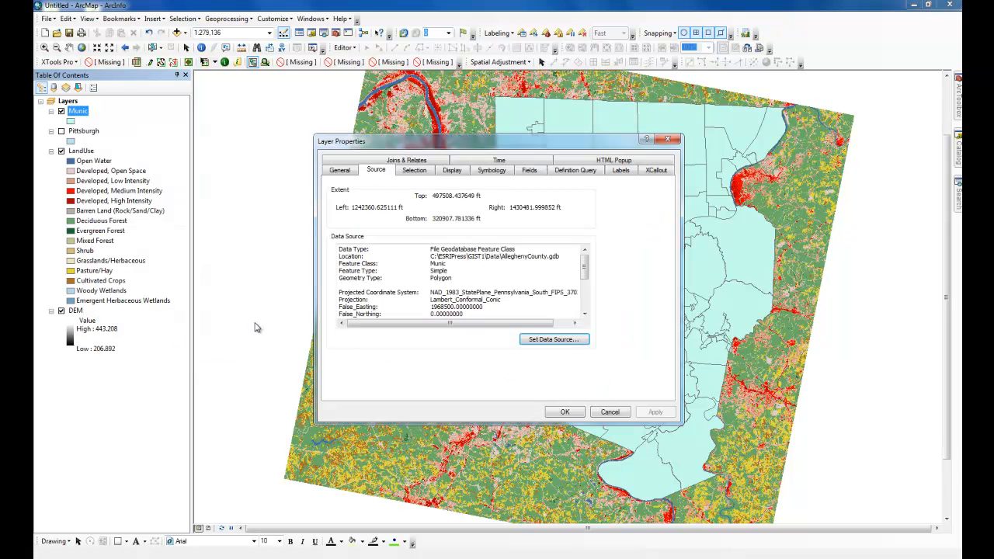
click(499, 171)
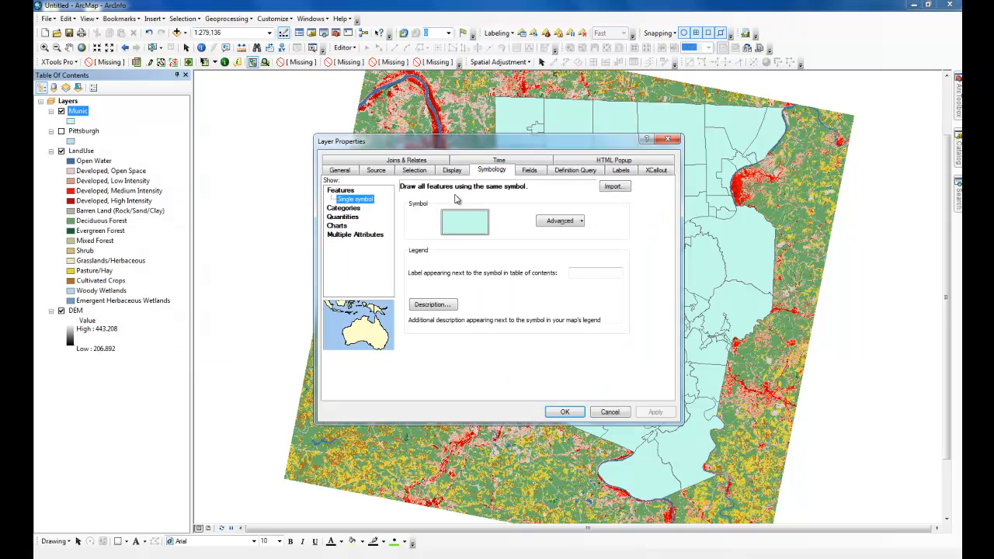
click(576, 170)
click(363, 303)
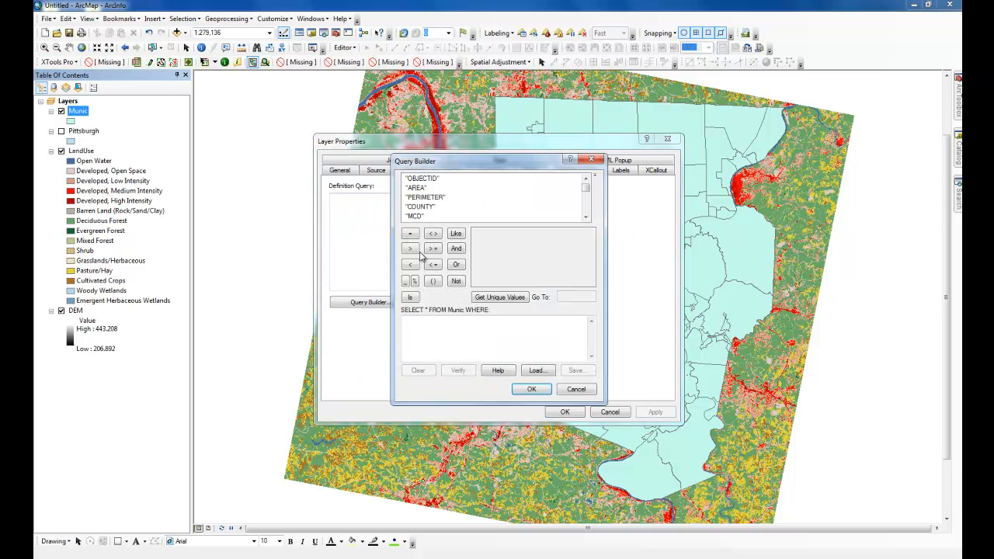
scroll(489, 195, down, 2)
scroll(488, 195, up, 1)
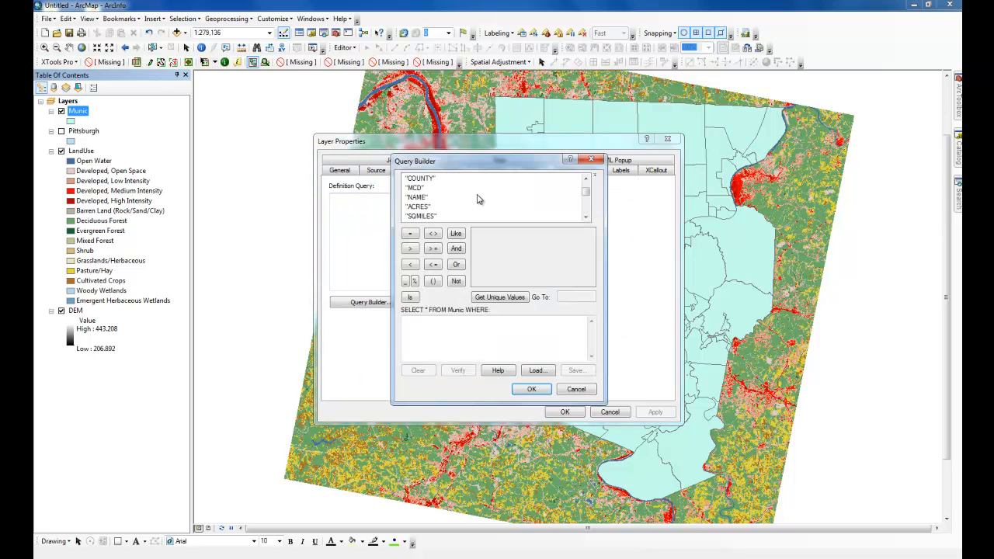
double_click(420, 197)
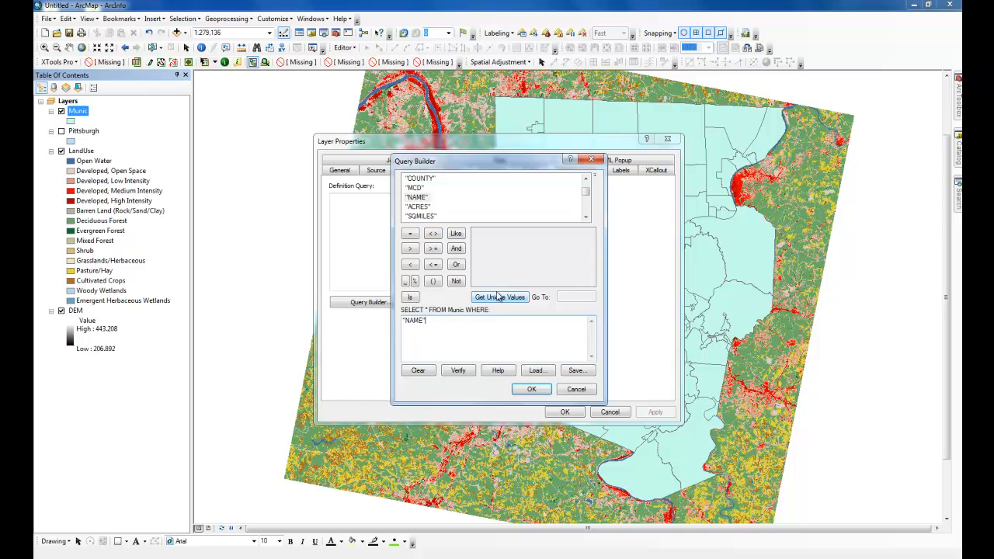
click(501, 298)
click(433, 234)
drag(590, 241, 590, 267)
double_click(504, 243)
click(531, 390)
click(562, 410)
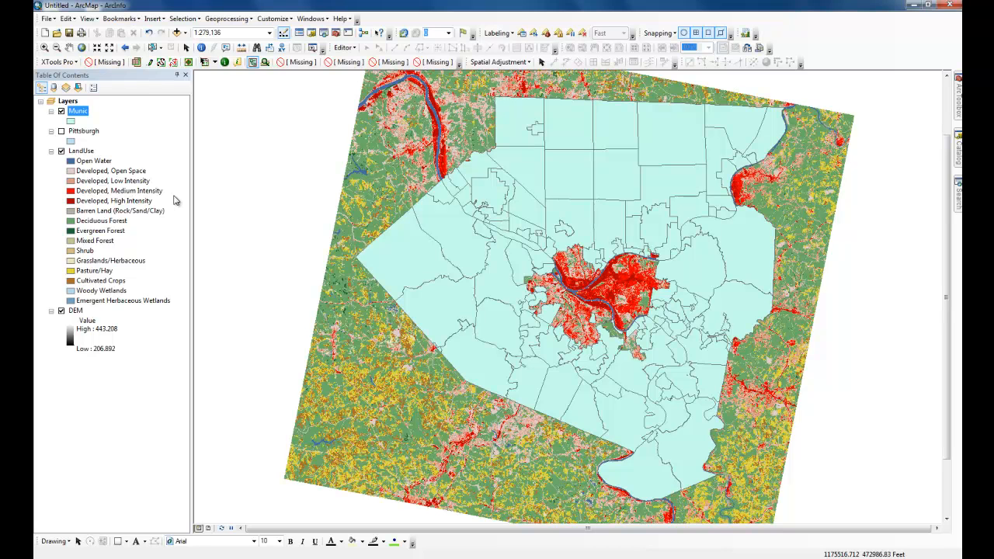
Select by location the Munic features that intersect the Pittsburgh layer, applying a search distance of 1 mile.
click(183, 18)
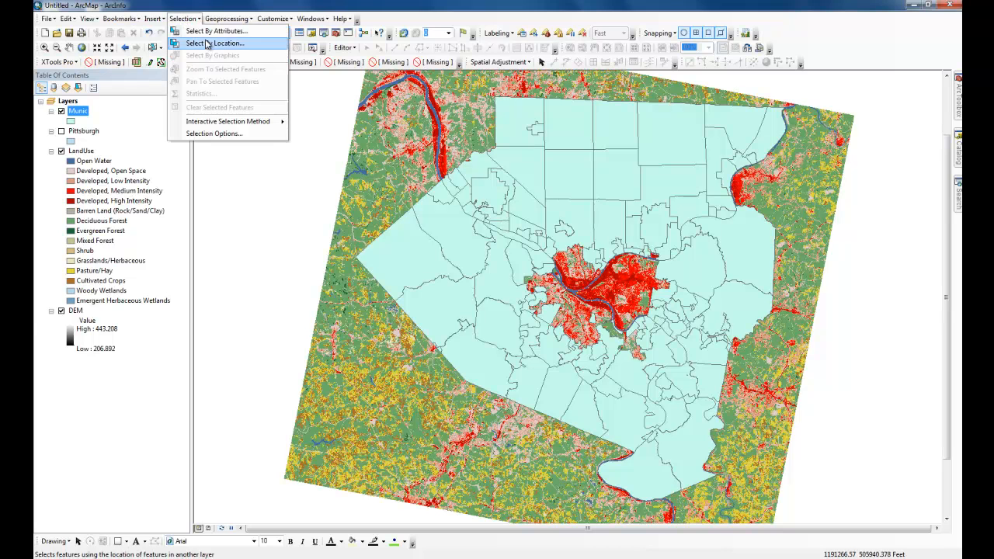
click(207, 44)
drag(184, 24, 290, 86)
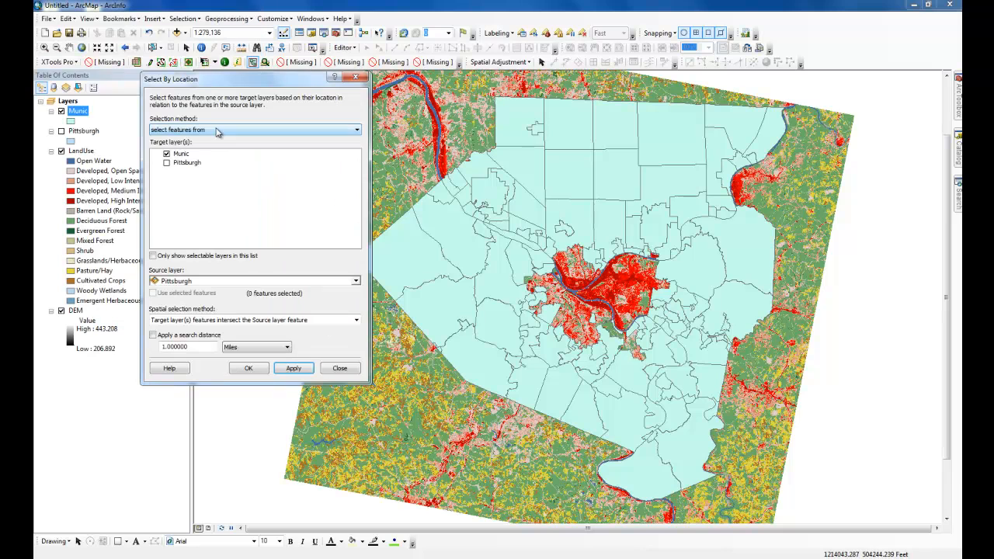
click(176, 155)
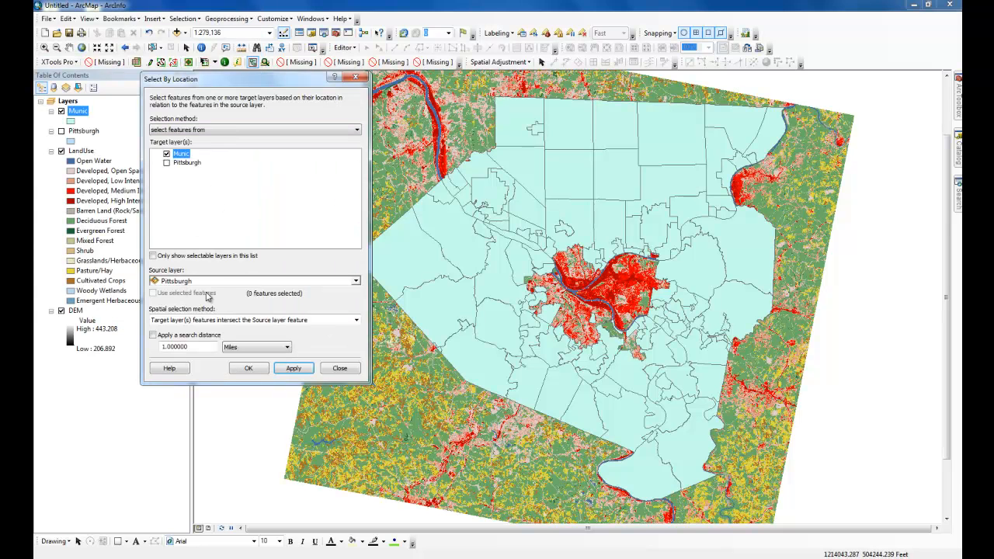
click(161, 334)
click(262, 374)
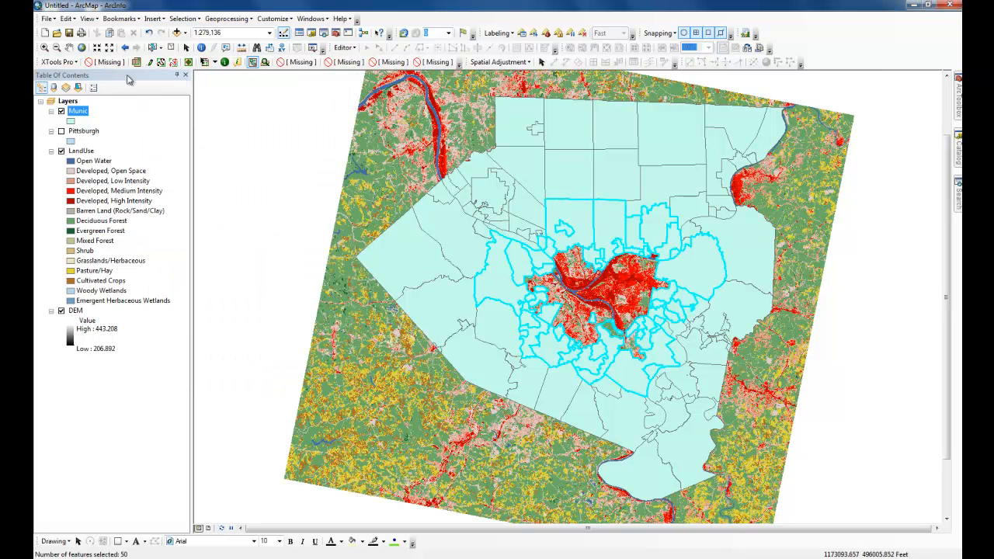
Start exporting the Munic layer's data and browse to the MyAssignments folder in GIST1 for the output.
right_click(85, 111)
mouse_move(176, 303)
click(268, 317)
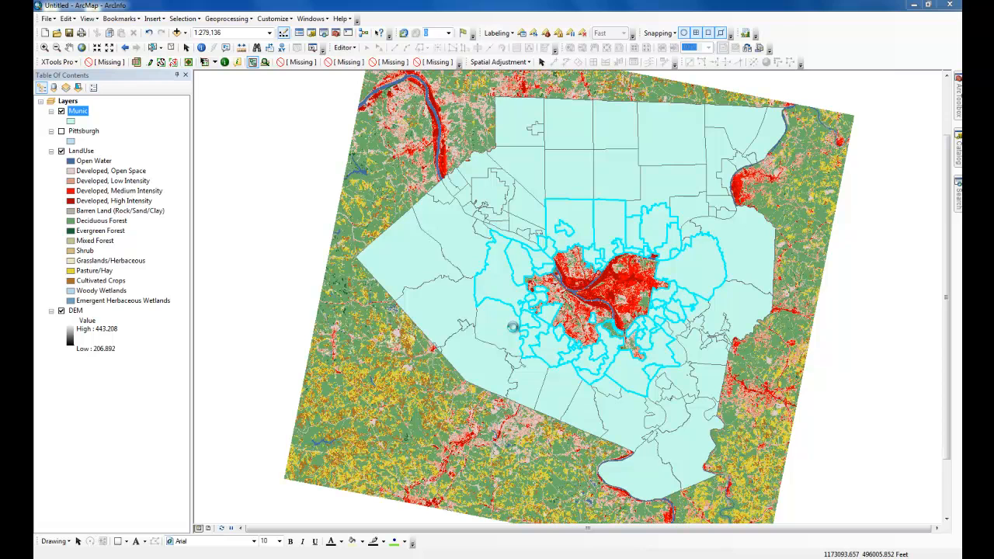
click(594, 299)
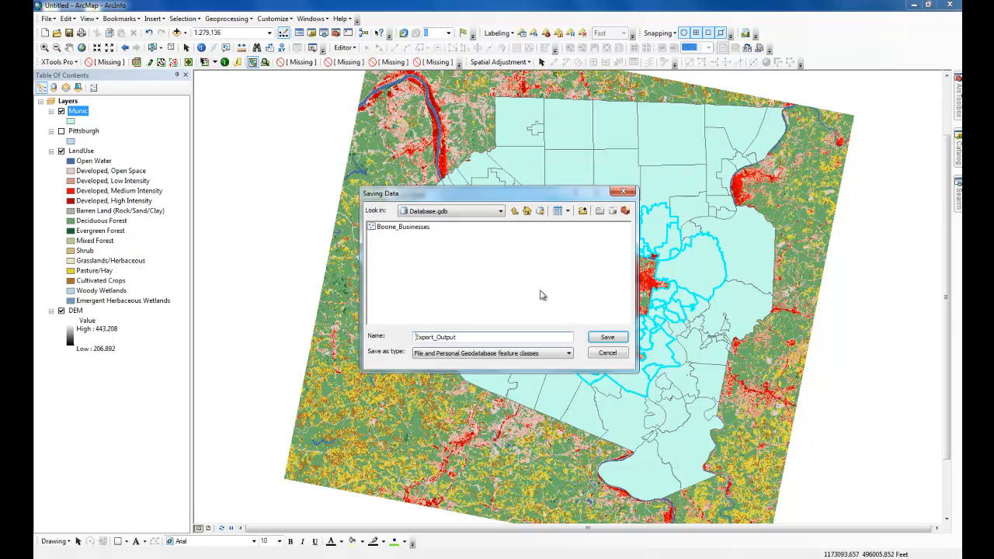
click(499, 211)
click(454, 247)
double_click(386, 227)
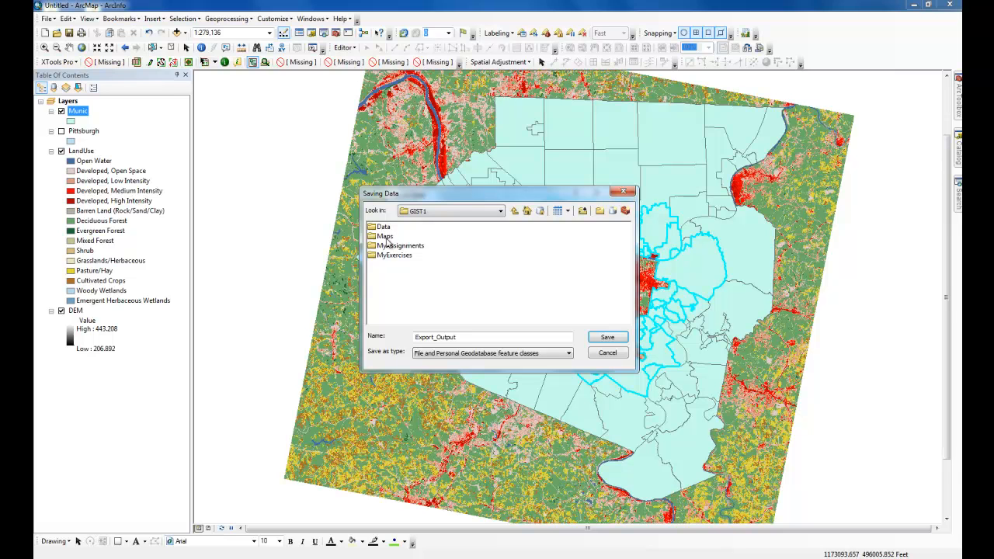
double_click(398, 246)
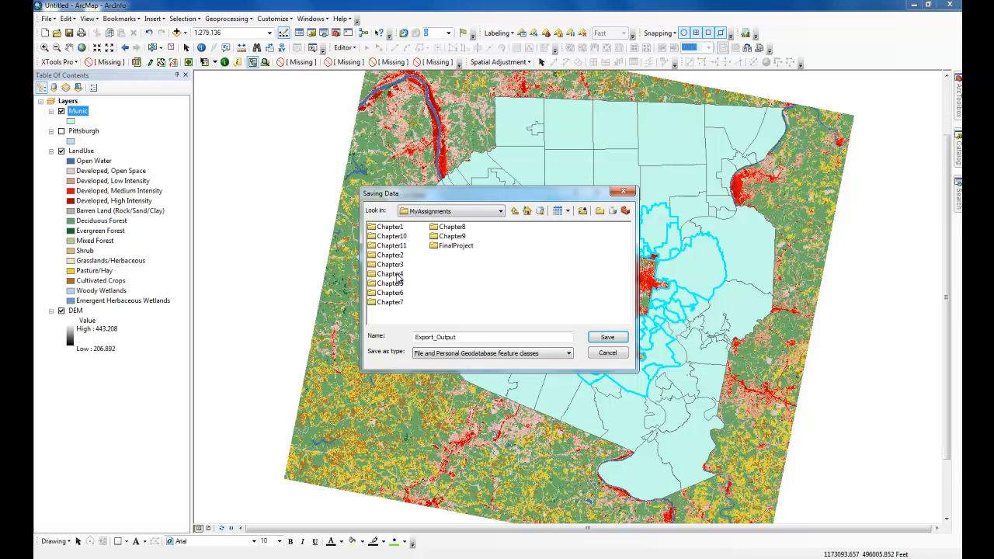
Create a folder named "Chapter 11" inside MyAssignments and open it as the export location.
click(582, 210)
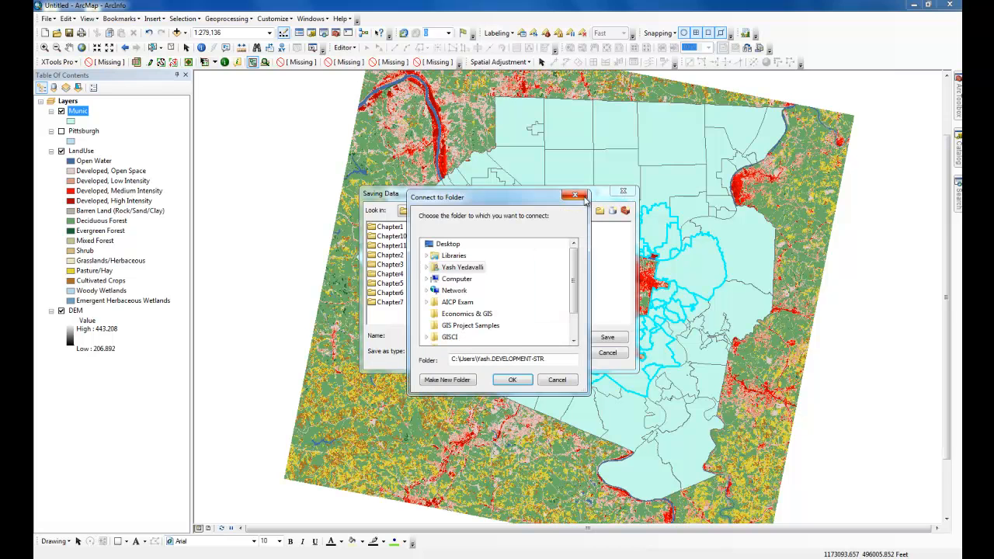
click(575, 195)
click(599, 212)
text(C)
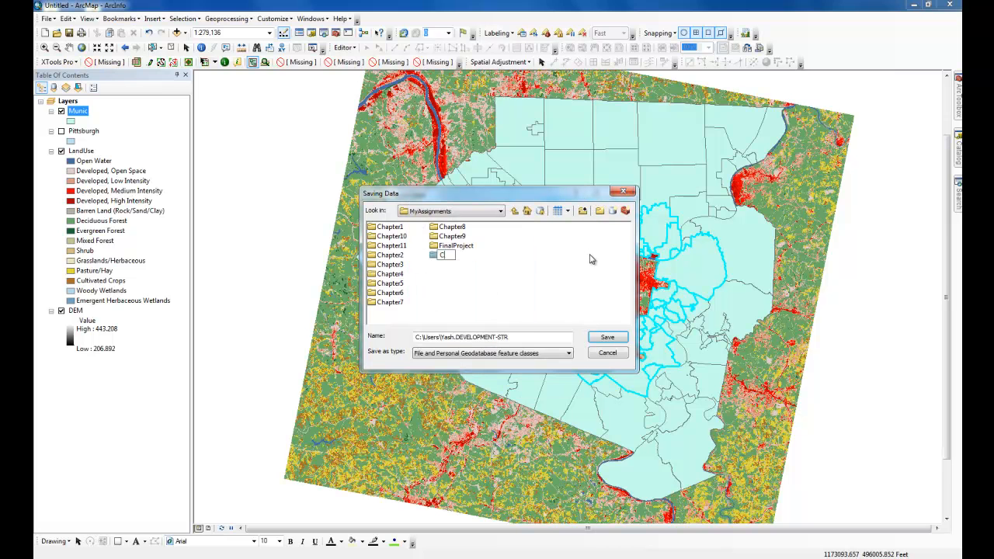
text(hapter 11)
key(Return)
double_click(400, 227)
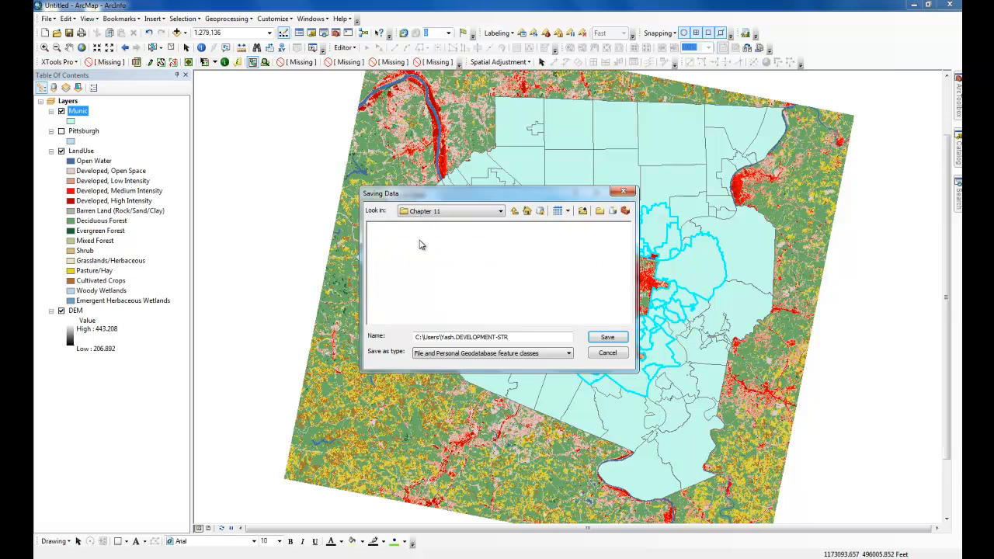
Create a file geodatabase in the Chapter 11 folder, named "Chapter 11-1" followed by the student's first name, and open it as the save location.
click(612, 211)
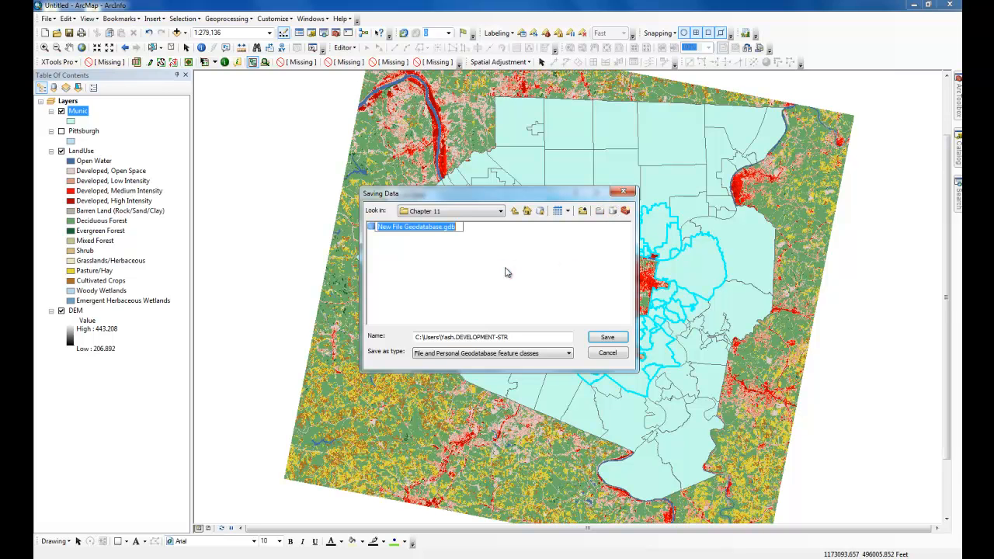
text(Chapter 11-1Yash)
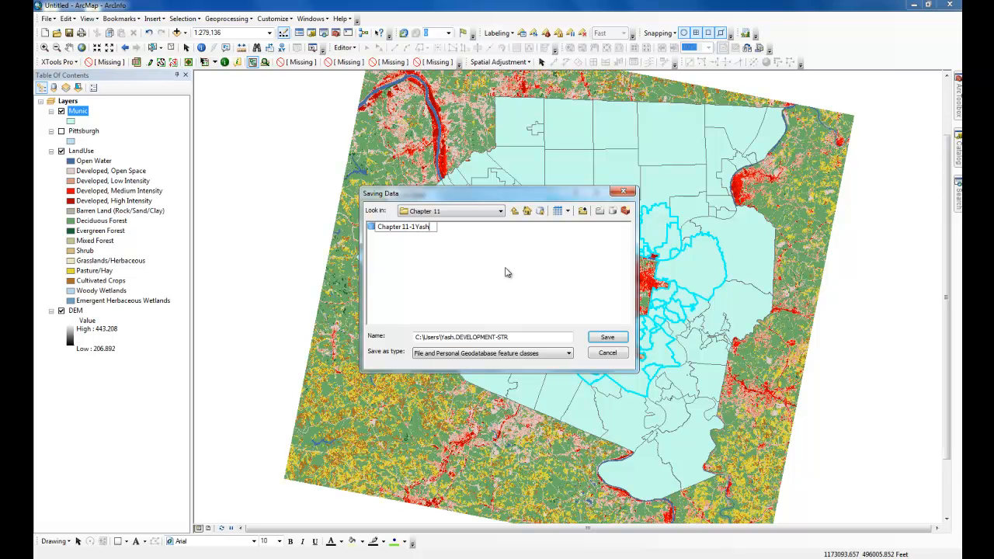
key(Return)
double_click(390, 229)
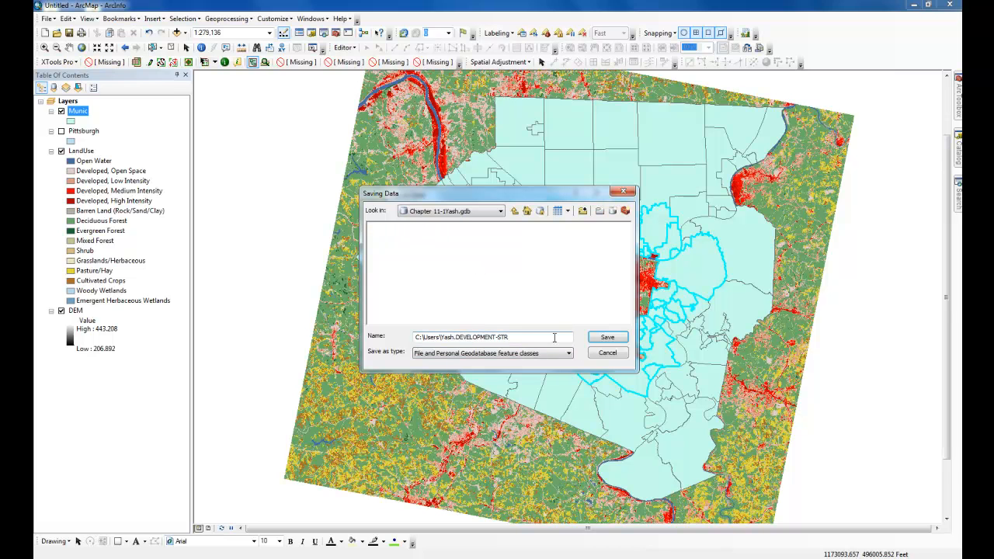
click(514, 212)
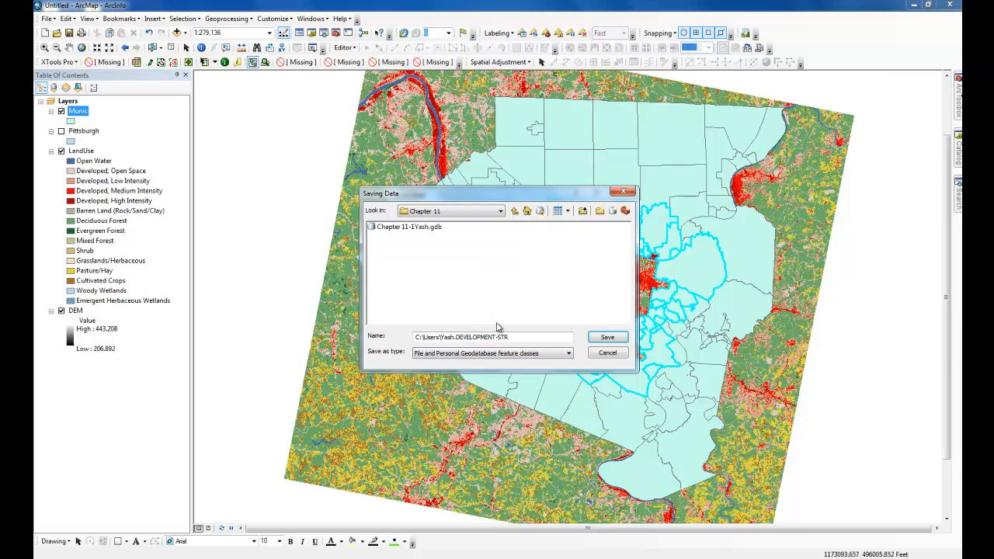
double_click(411, 226)
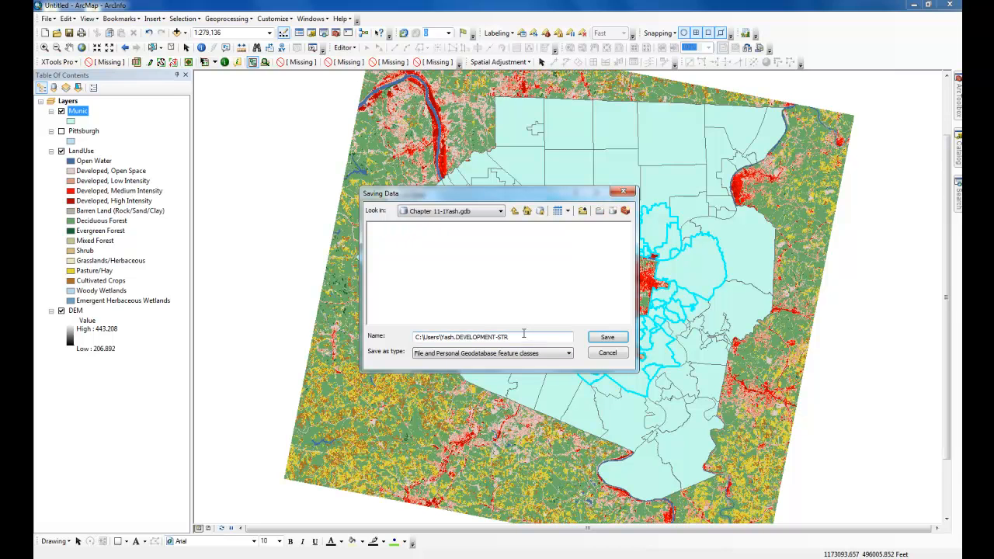
Save the export as a feature class named Suburbs, run the export, and add the result to the map.
drag(527, 339, 396, 339)
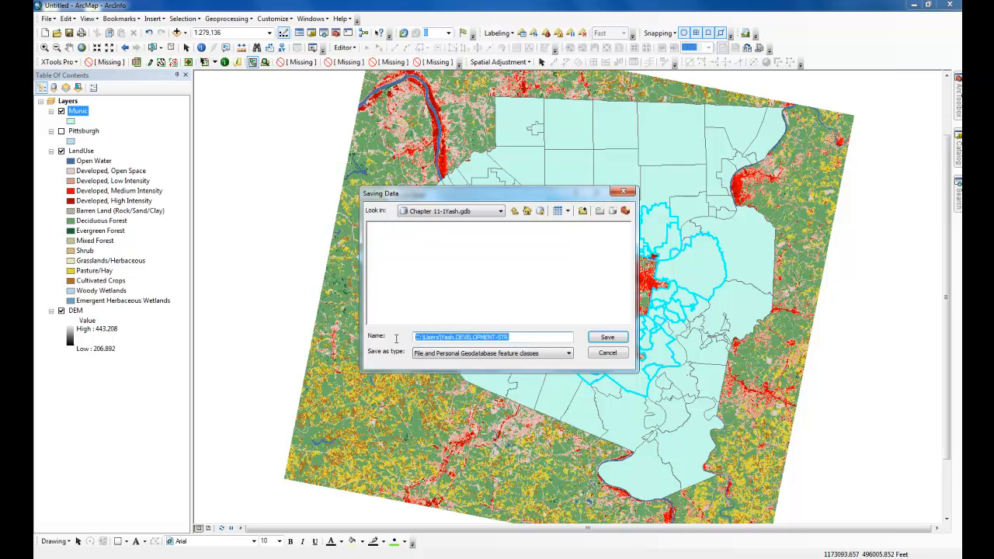
text(Suburbs)
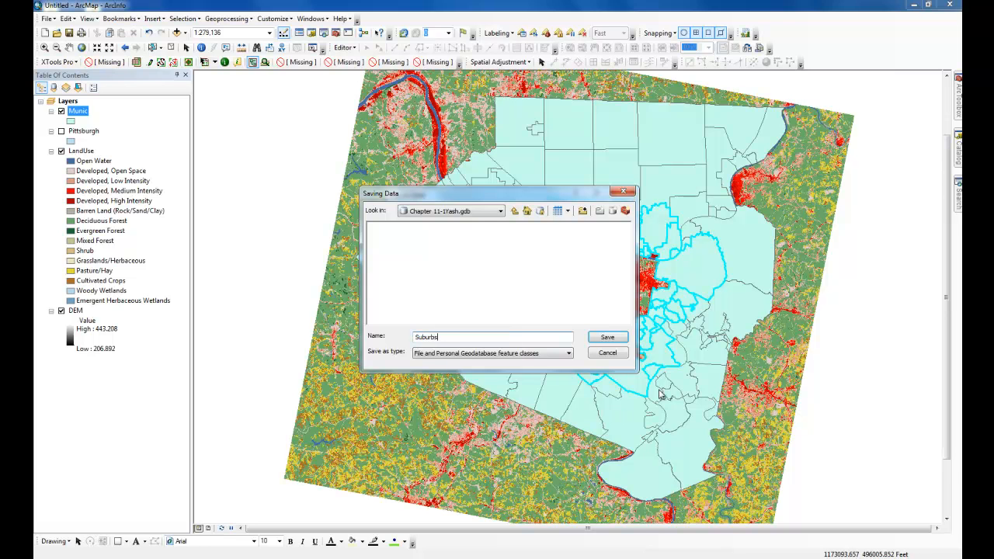
click(607, 337)
click(531, 357)
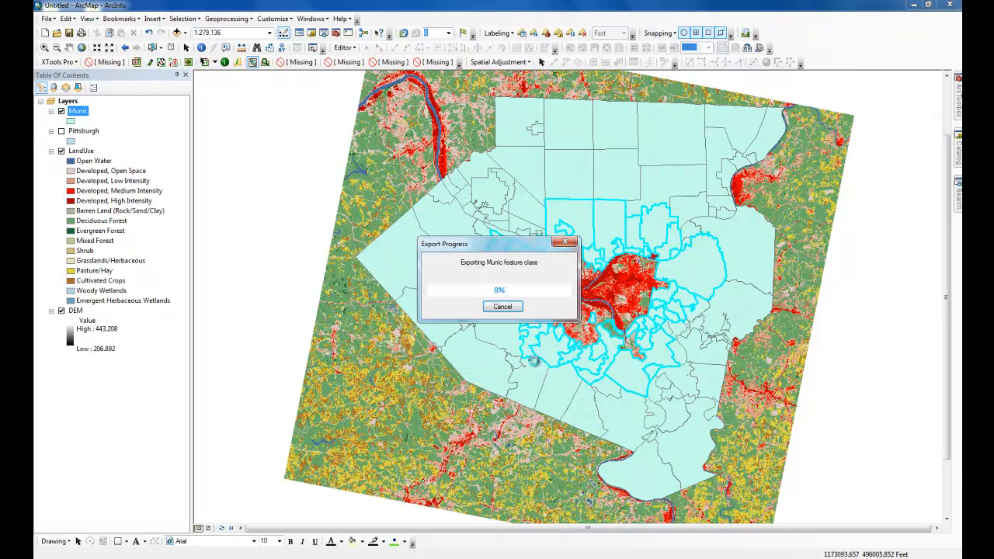
click(533, 321)
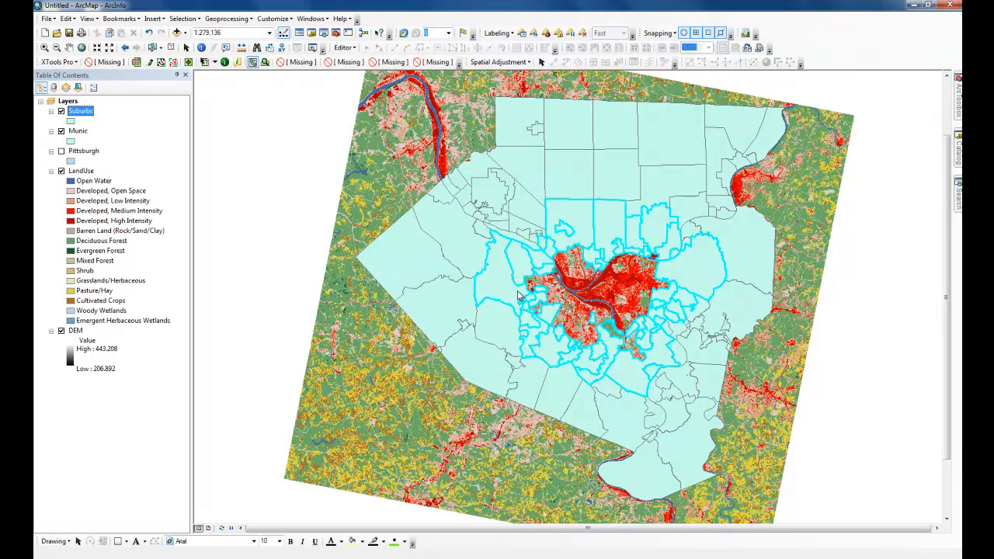
Turn off the Munic layer and symbolize the Suburbs layer with a hollow fill and a thick black outline.
click(61, 132)
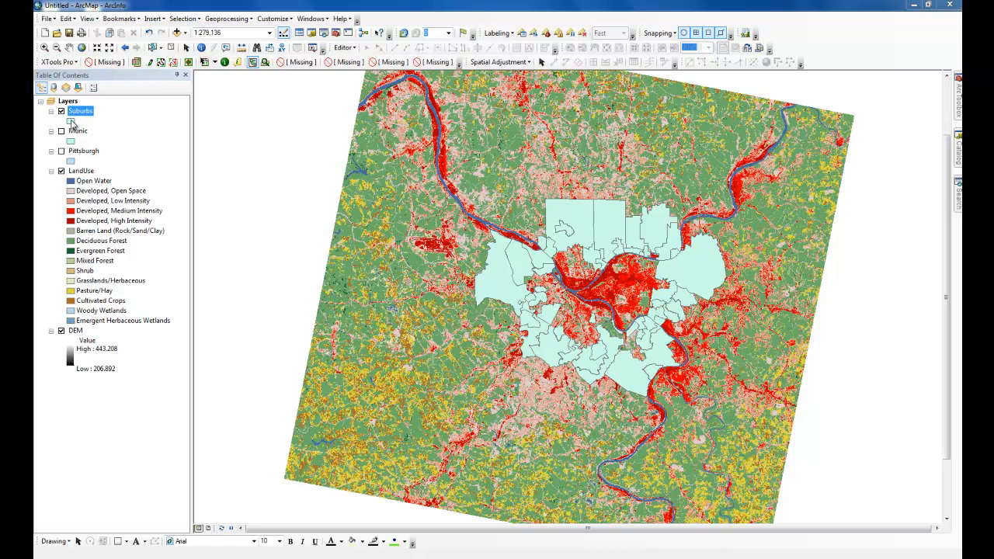
click(72, 122)
click(288, 225)
click(524, 216)
click(467, 360)
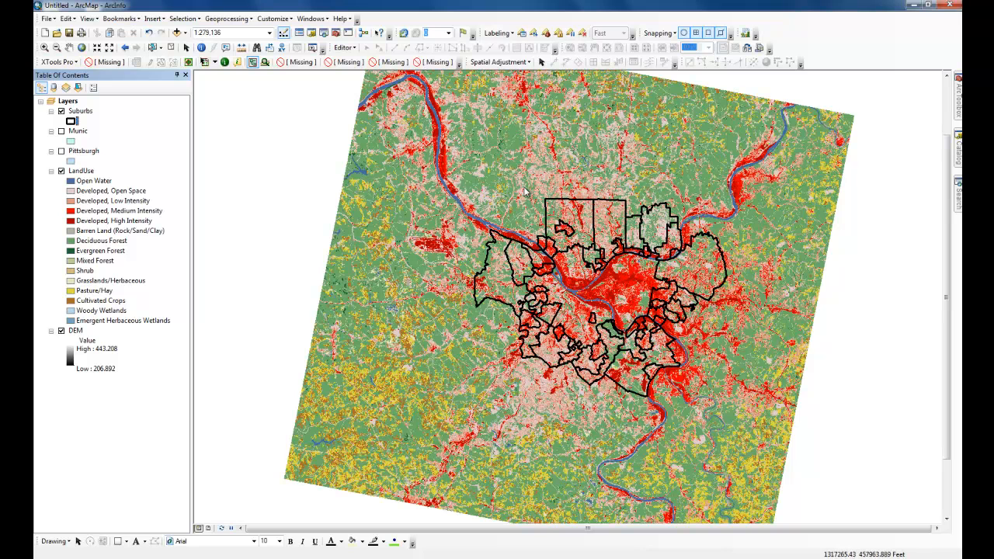
click(97, 185)
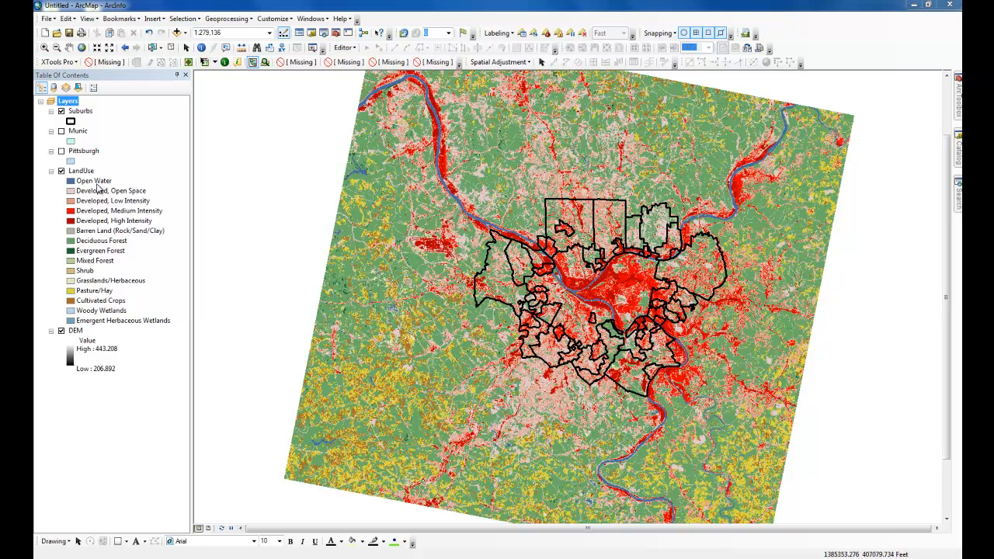
Set the geoprocessing environment's raster analysis cell size to 50, as specified below, and its mask to Suburbs.
click(222, 19)
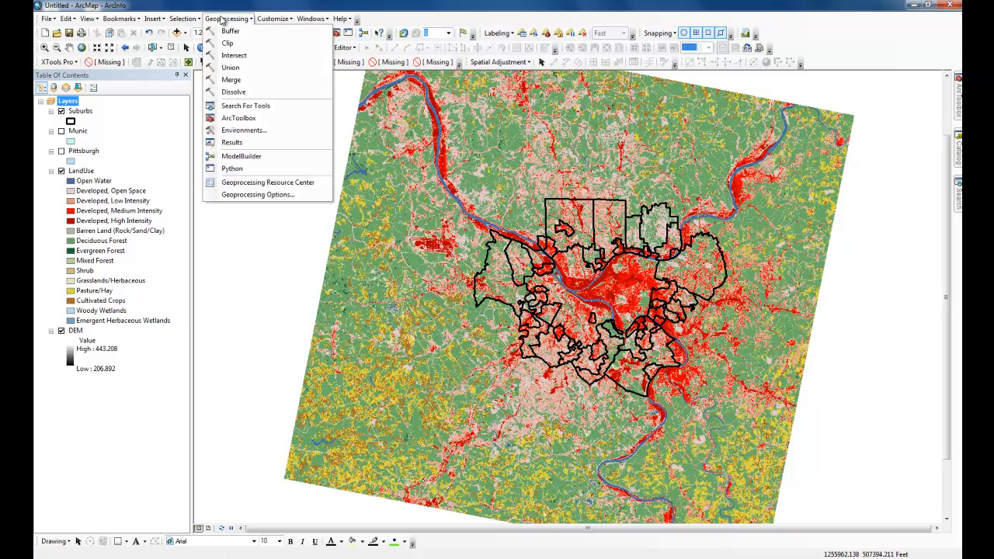
click(276, 148)
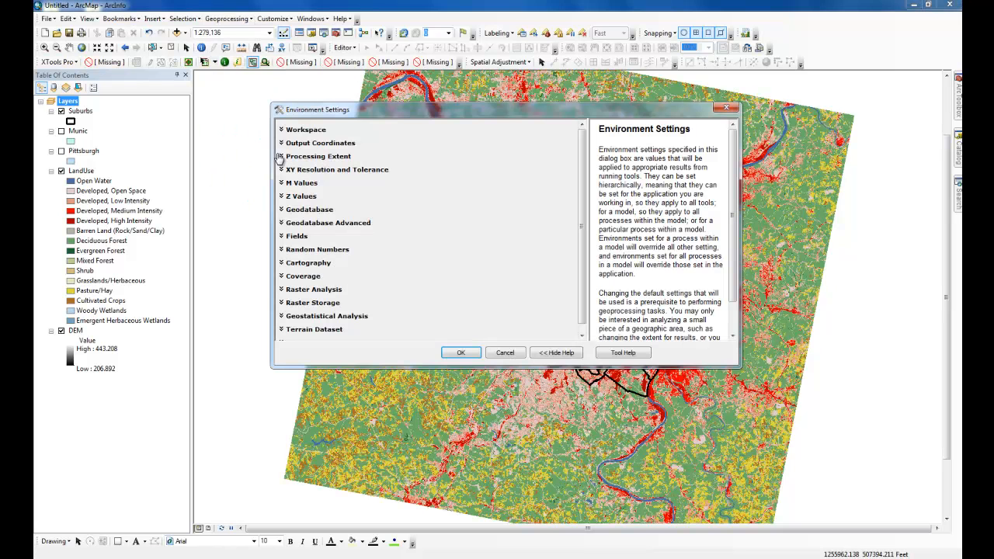
click(315, 288)
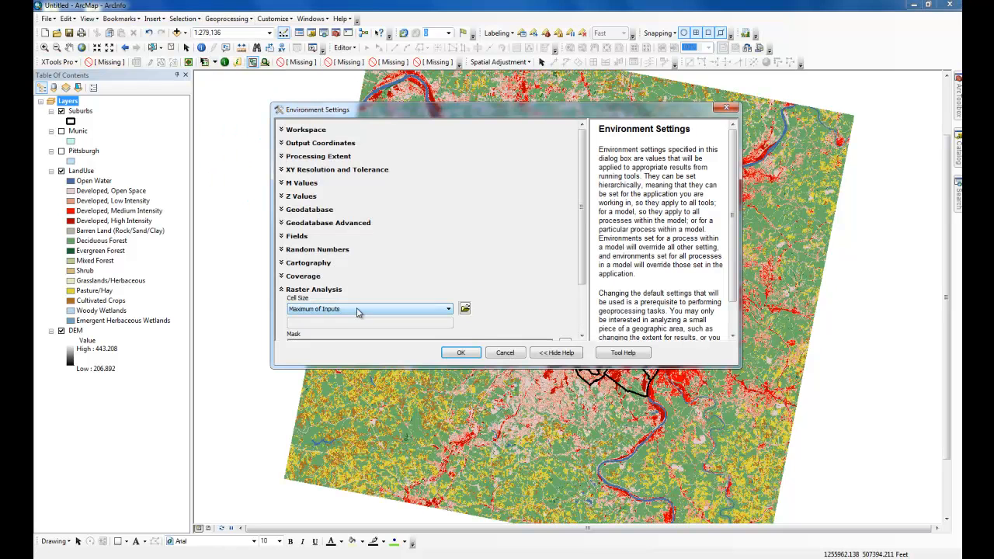
click(359, 309)
click(338, 334)
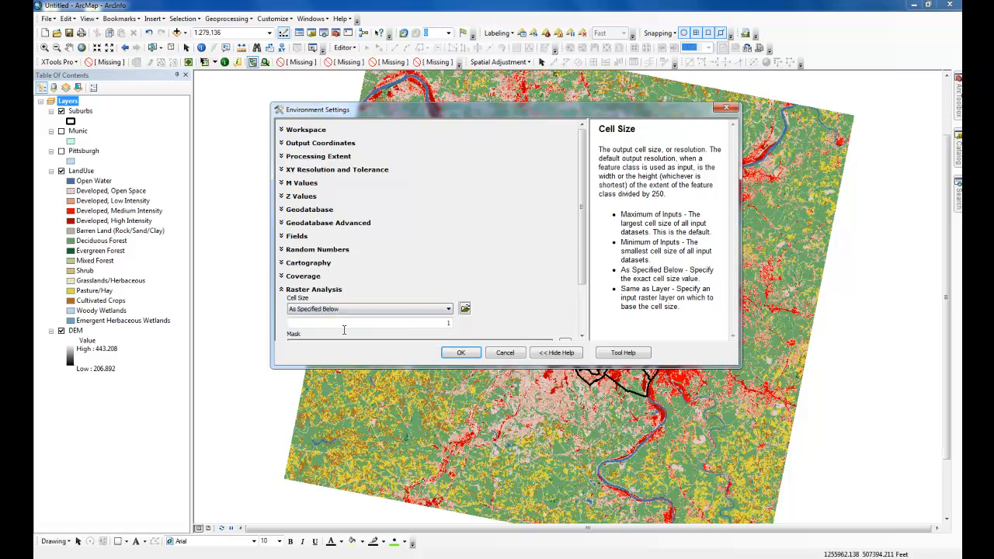
scroll(584, 233, down, 2)
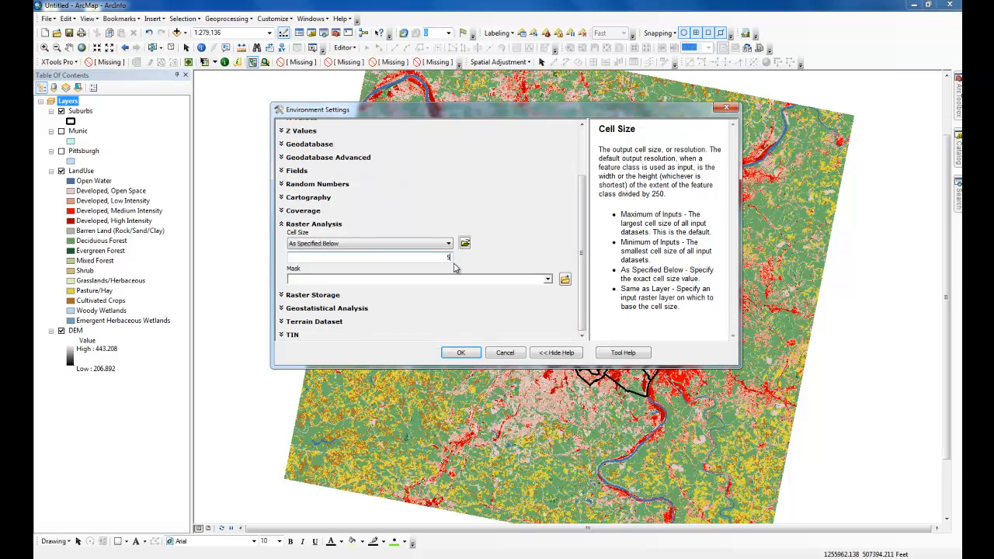
click(548, 279)
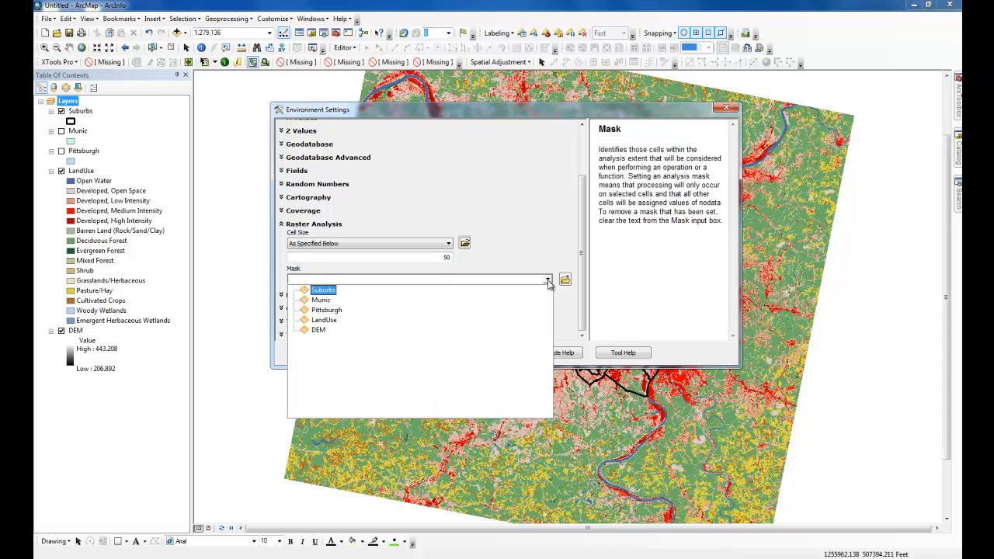
click(437, 290)
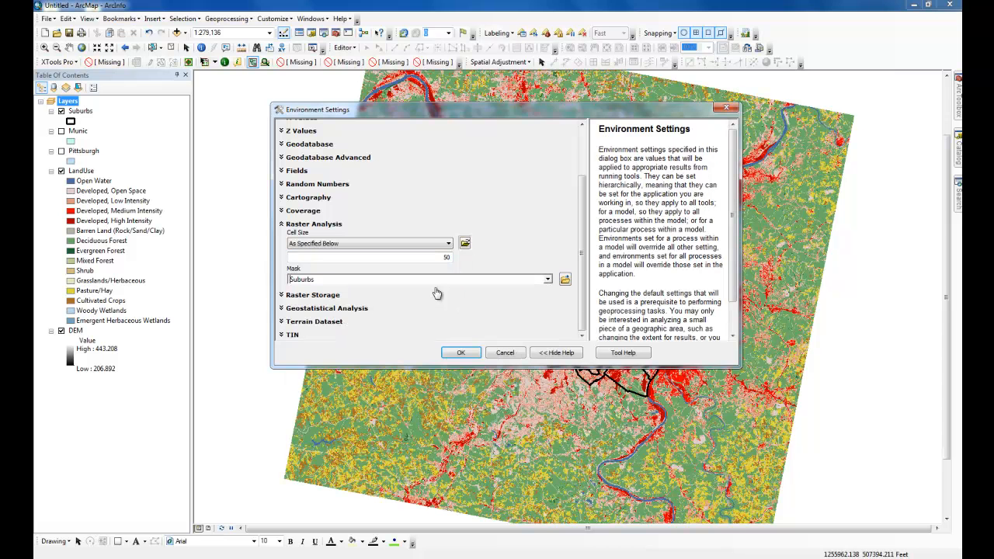
click(461, 354)
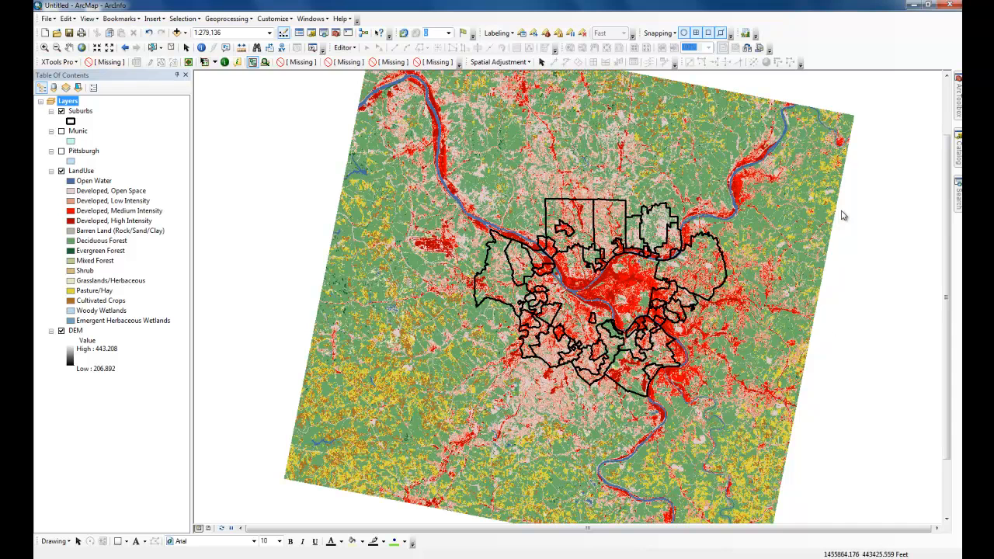
Search for "extract mask", open Extract by Mask, and set LandUse as the input raster and Suburbs as the mask data.
click(958, 169)
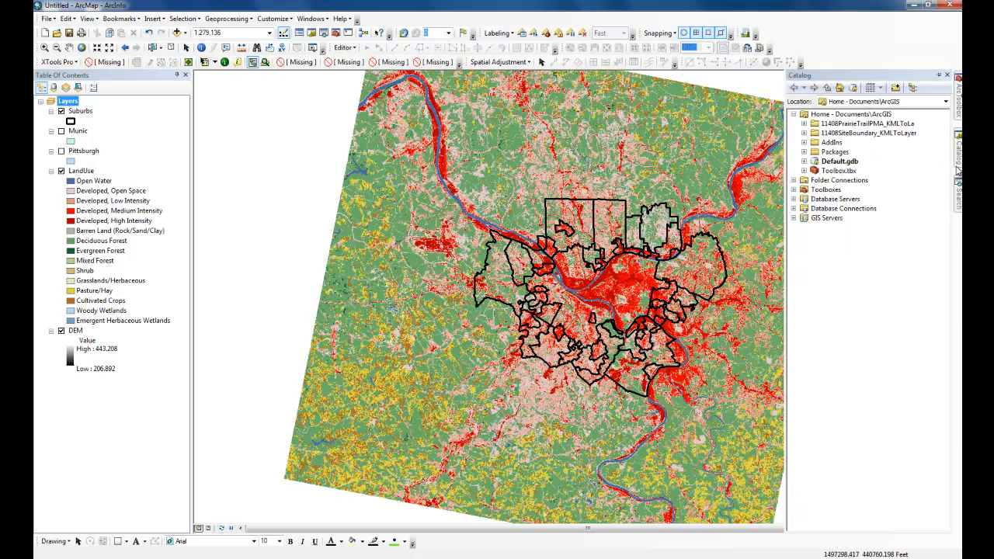
click(958, 198)
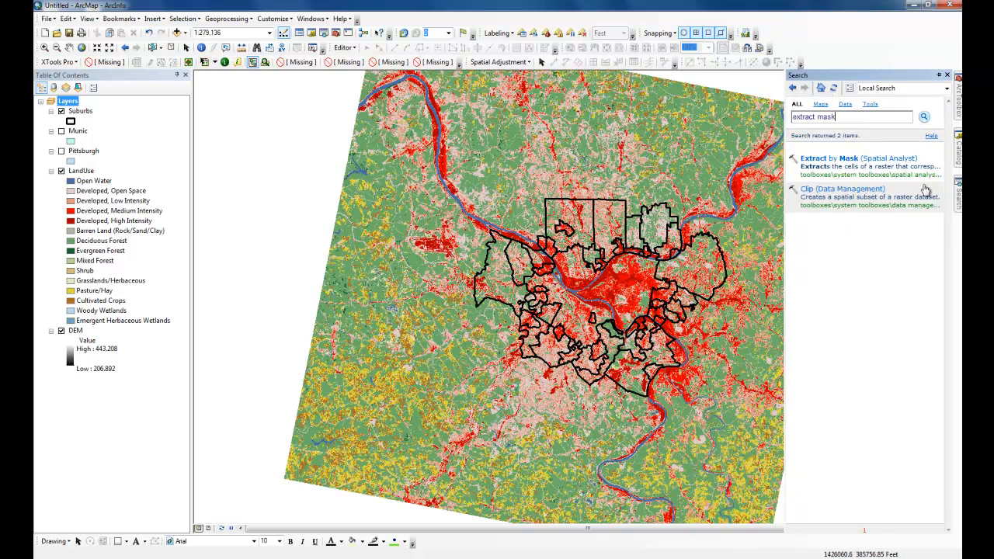
click(848, 158)
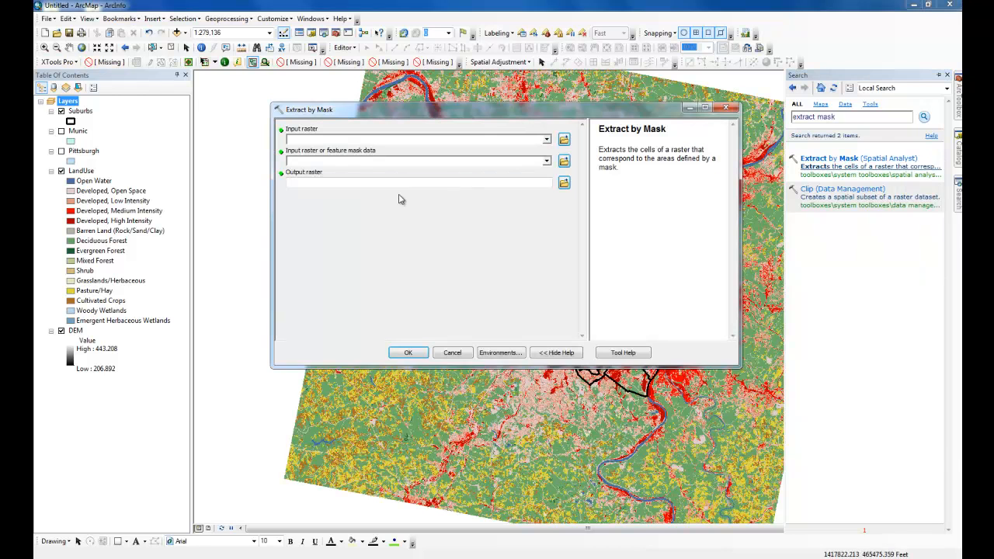
drag(81, 171, 302, 141)
drag(79, 115, 310, 160)
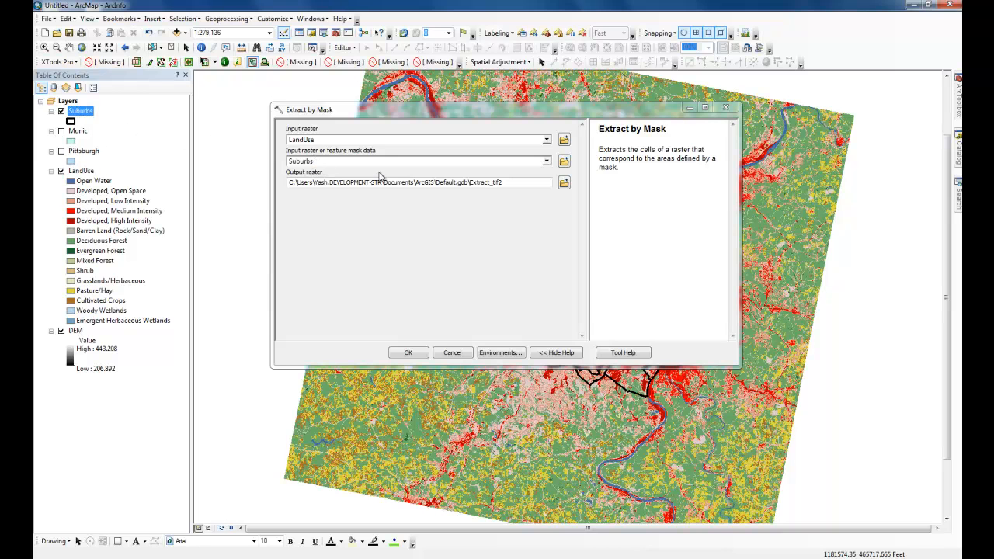
Browse for the output raster location to the Chapter 11-1 geodatabase in C:\ESRIPress\GIST1\MyAssignments\Chapter 11.
click(564, 184)
click(449, 166)
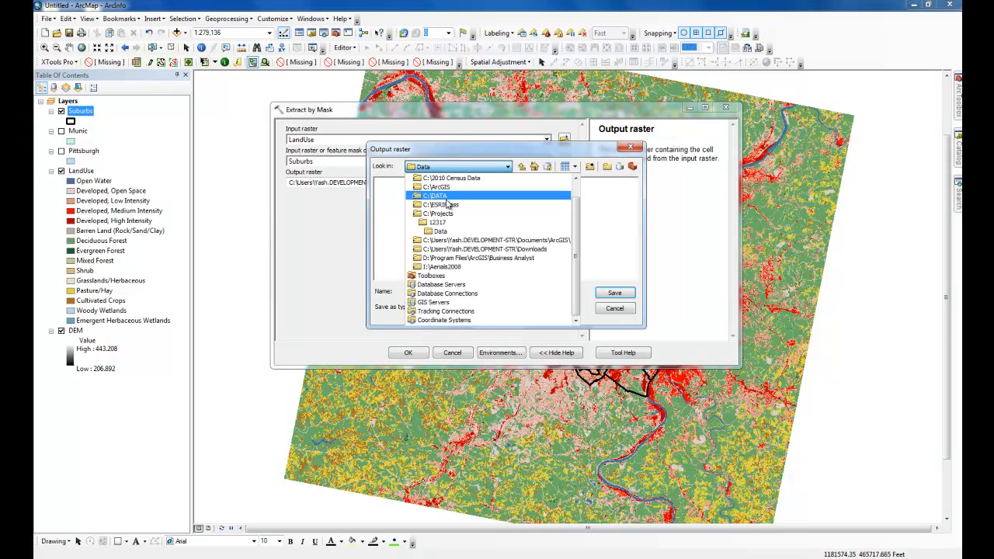
click(459, 205)
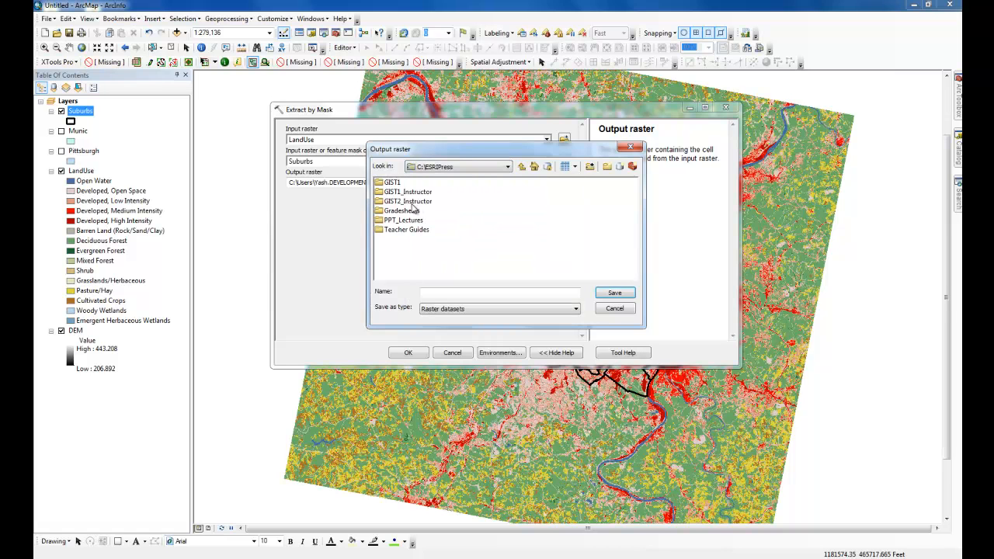
double_click(389, 184)
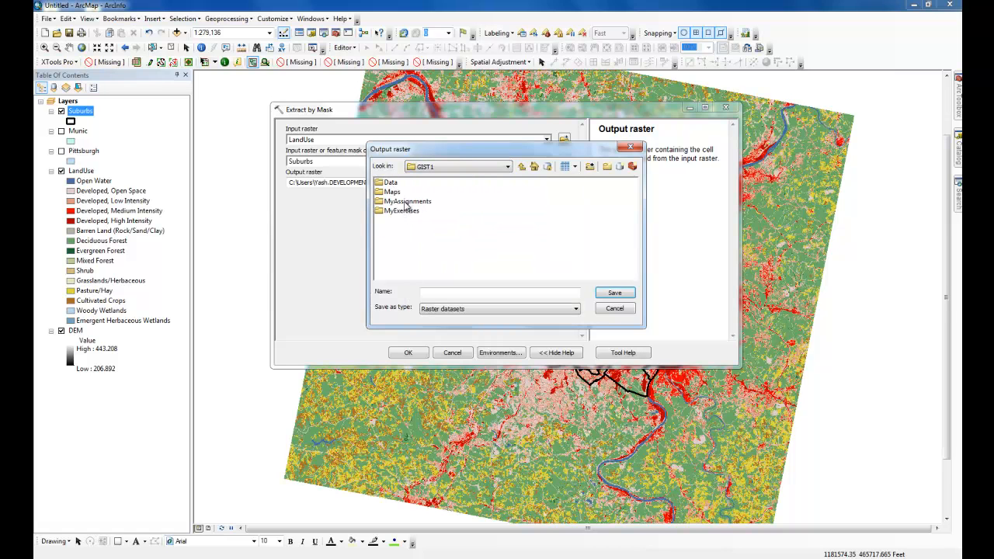
double_click(405, 201)
double_click(404, 184)
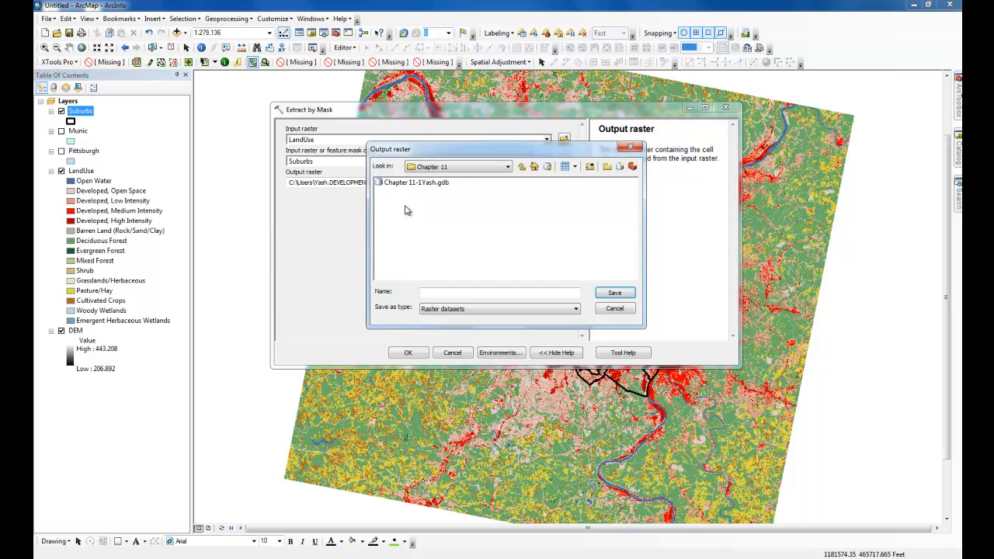
double_click(415, 183)
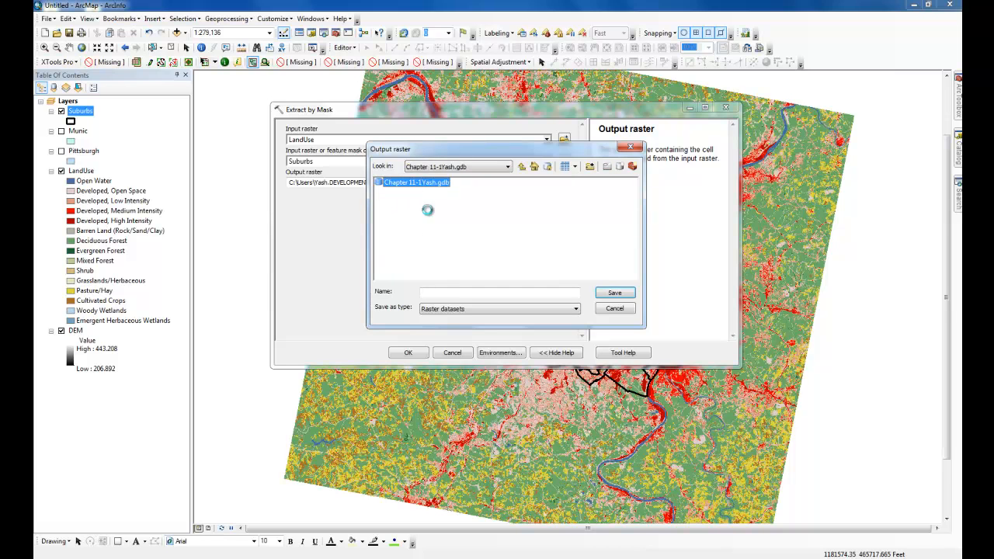
Name the output raster LanduseSub and run the Extract by Mask tool.
click(439, 291)
text(LanuseSub)
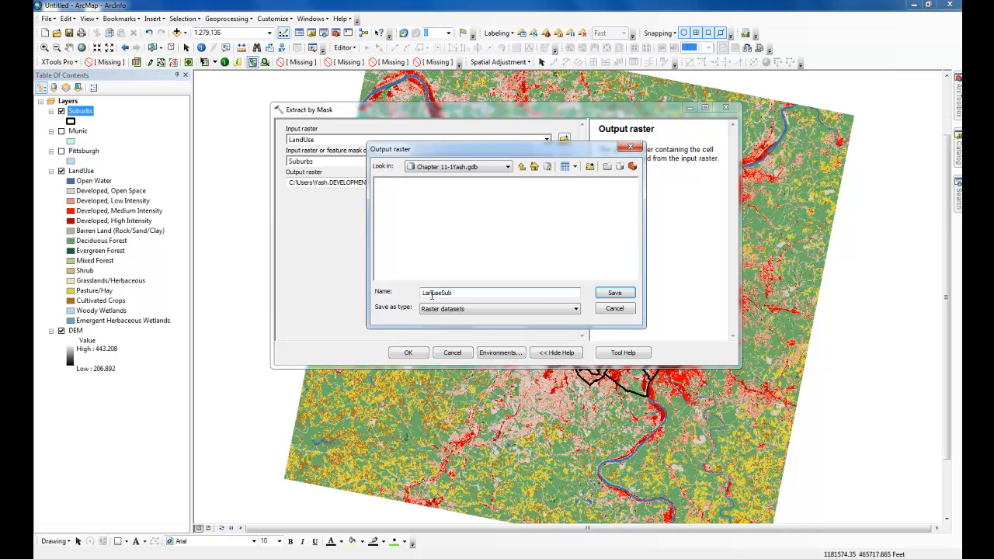
click(612, 294)
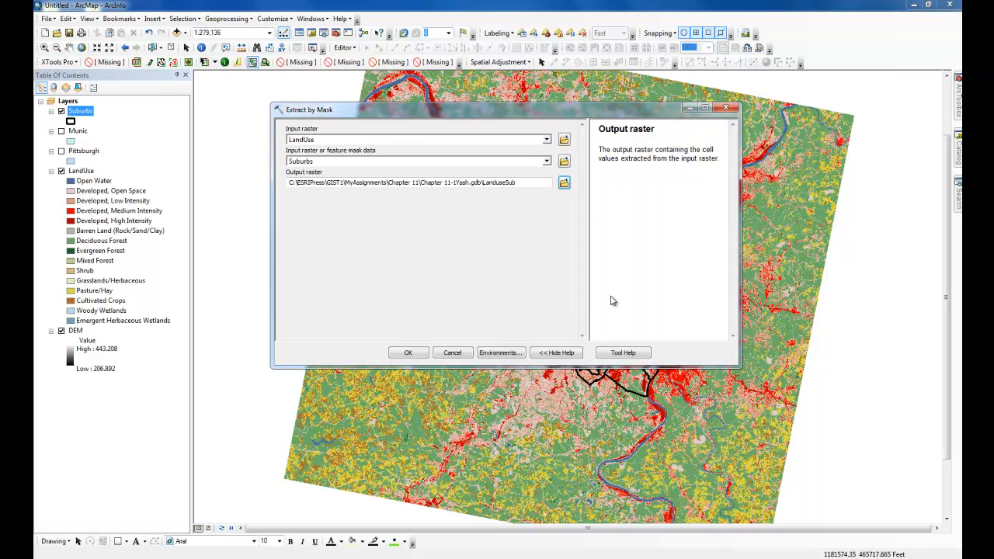
click(405, 353)
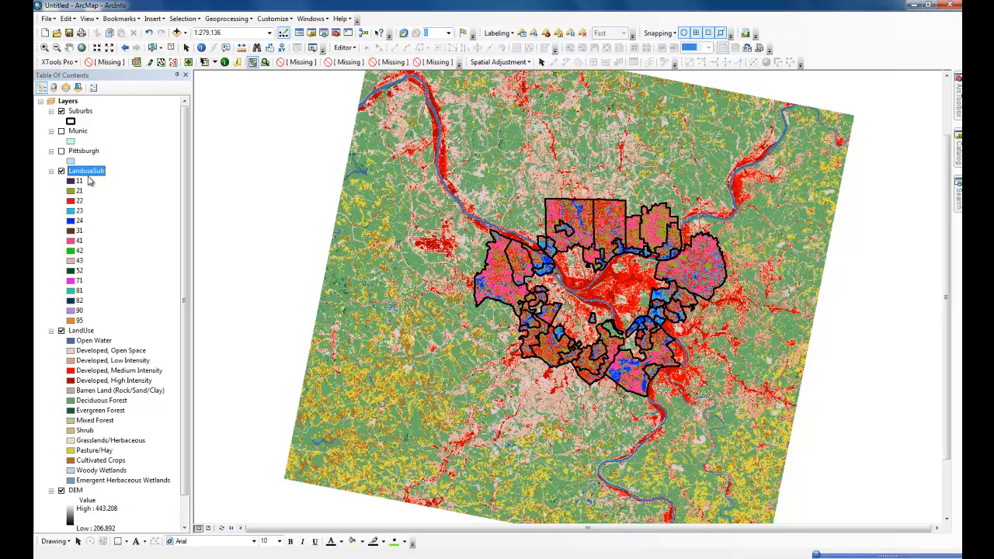
Import the LandUse layer's symbology into the LanduseSub layer, and turn off the LandUse layer with its legend collapsed.
right_click(87, 172)
click(121, 336)
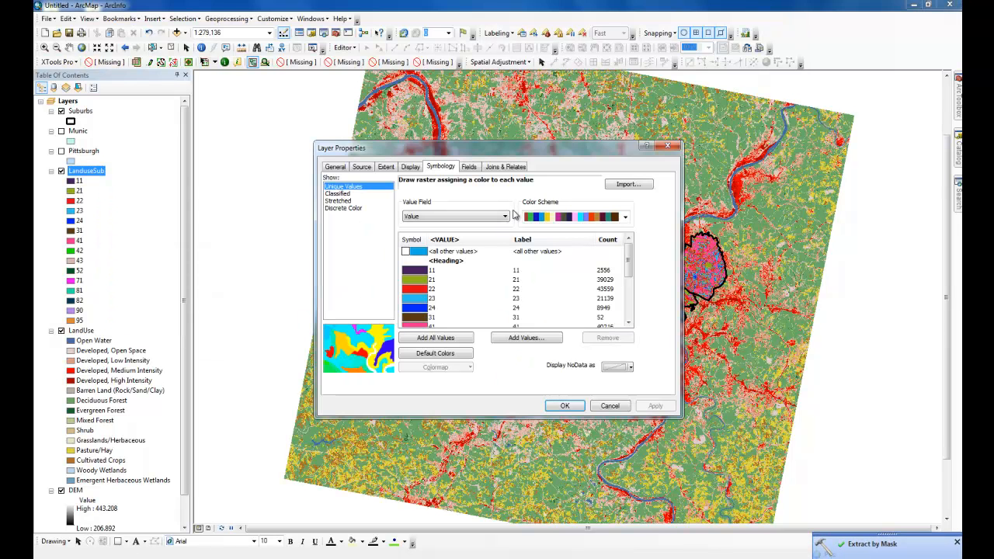
click(636, 188)
click(548, 270)
click(534, 289)
click(447, 301)
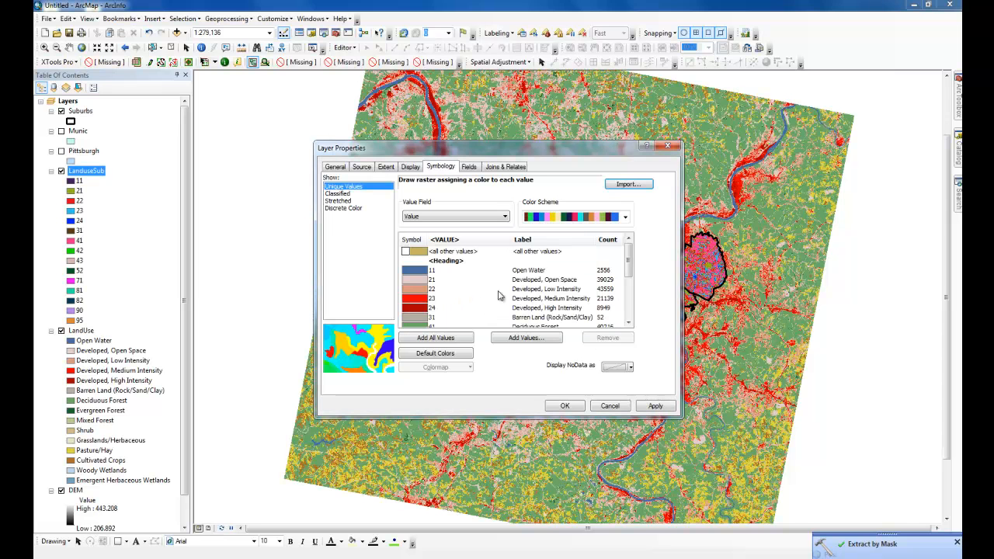
click(565, 405)
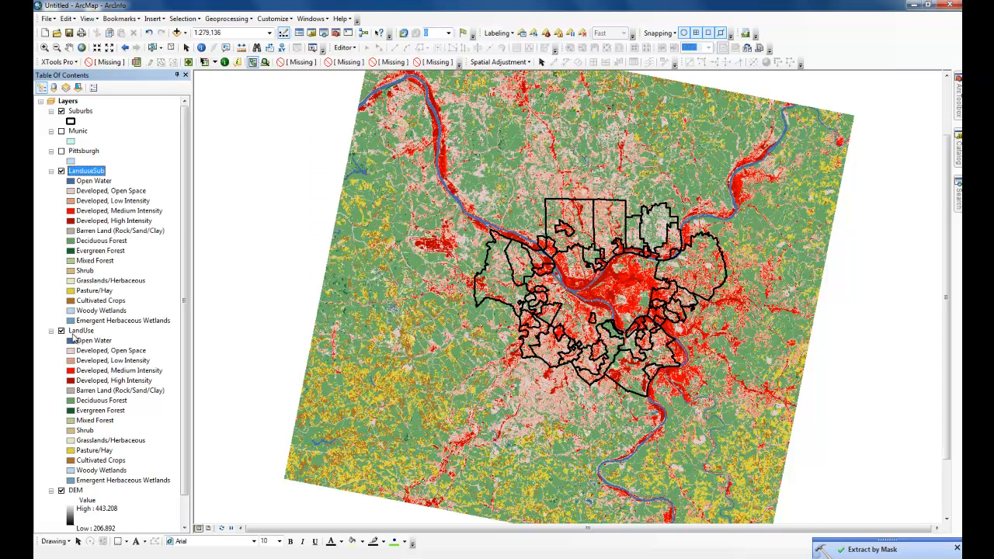
click(61, 331)
click(51, 331)
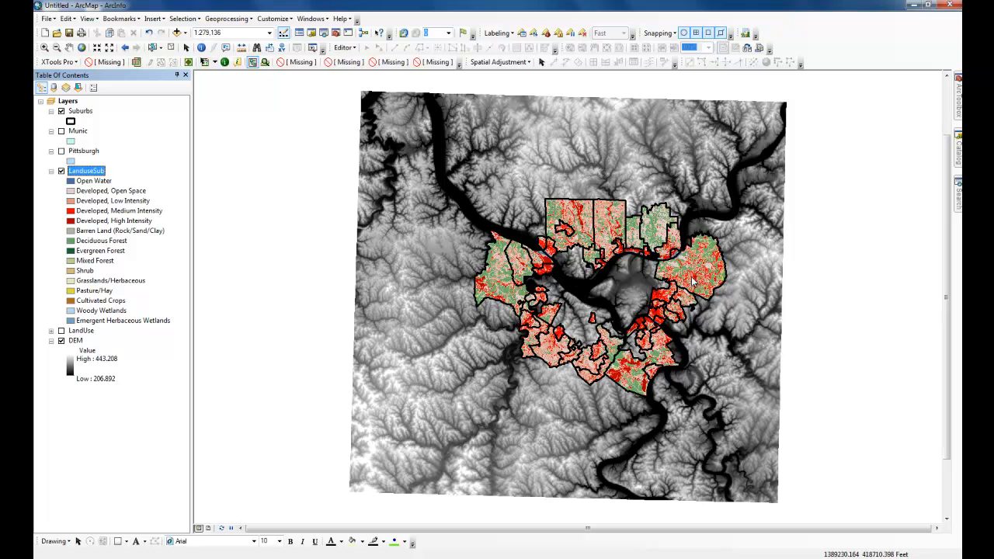
Search for "hillshade", open the Spatial Analyst Hillshade tool, and set DEM as the input raster.
click(958, 204)
click(854, 117)
text(hillshade)
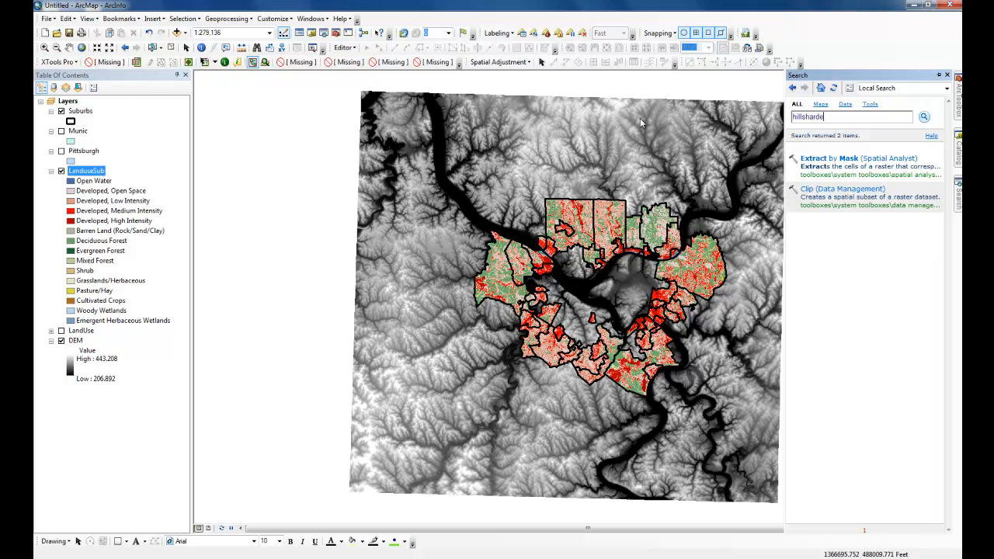
key(Return)
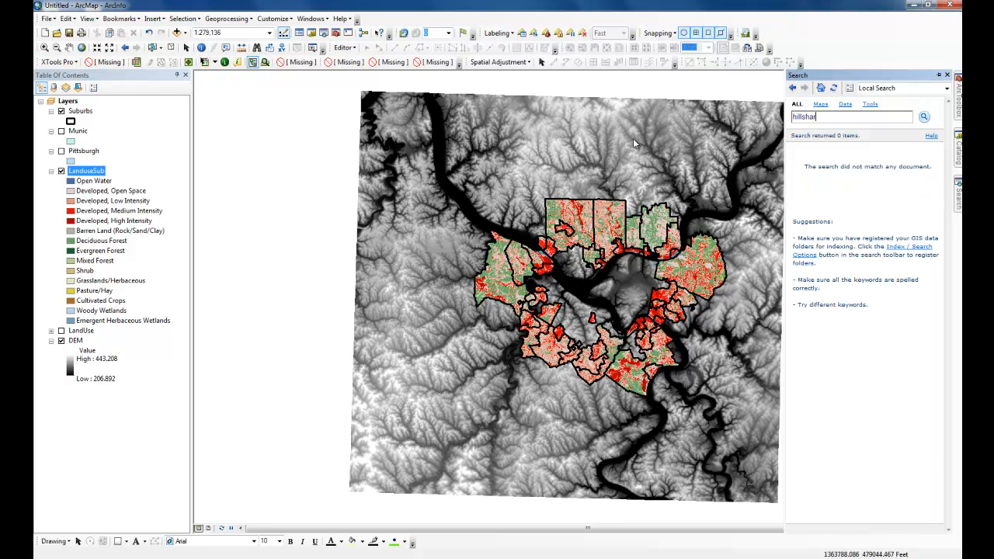
key(Return)
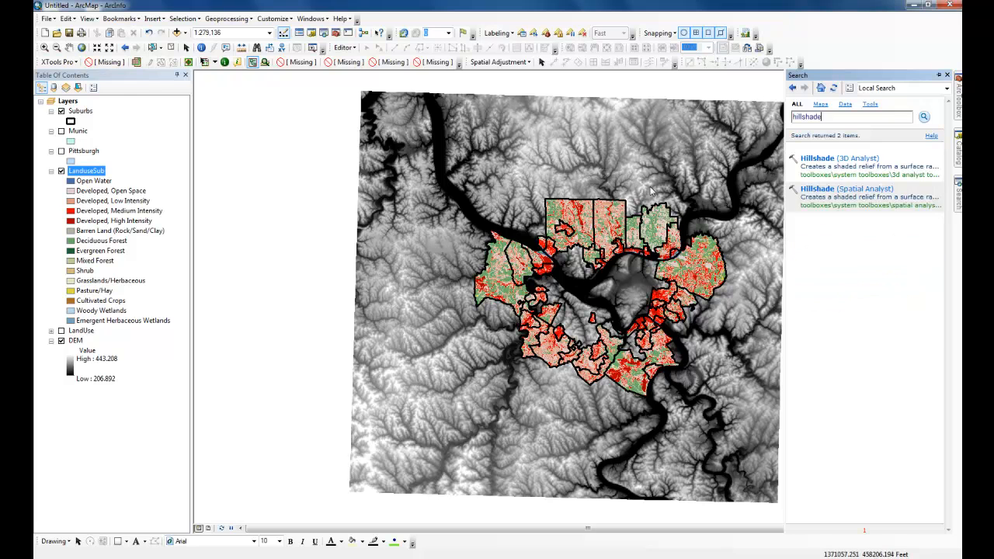
click(843, 194)
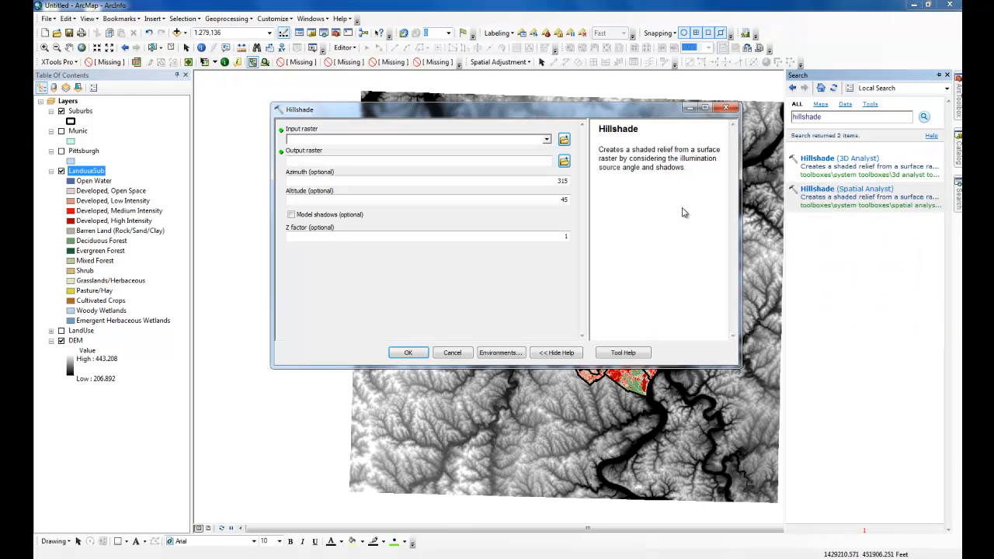
drag(73, 342, 304, 148)
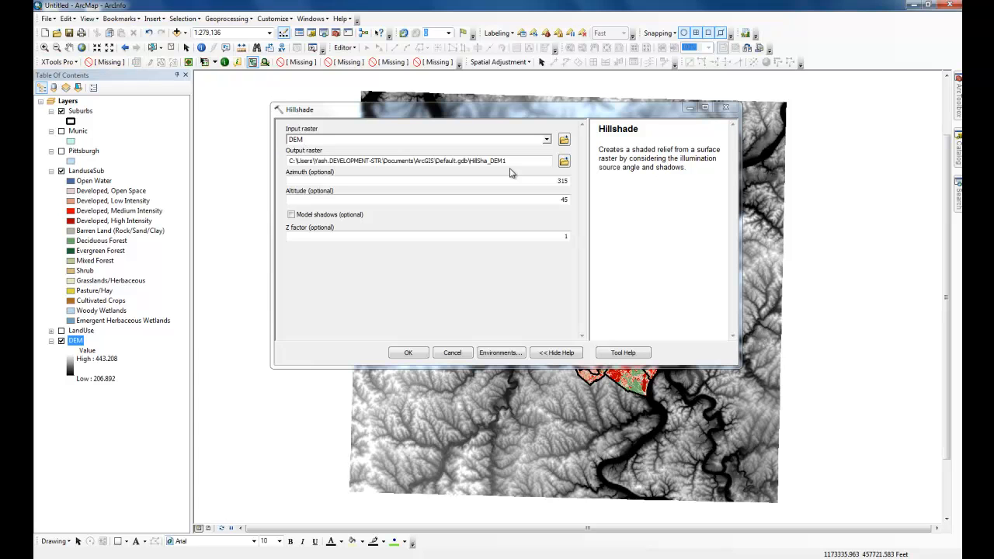
Save the output raster as hillshadeSub in the Chapter 11-1 geodatabase and run the Hillshade tool with its default settings.
click(563, 161)
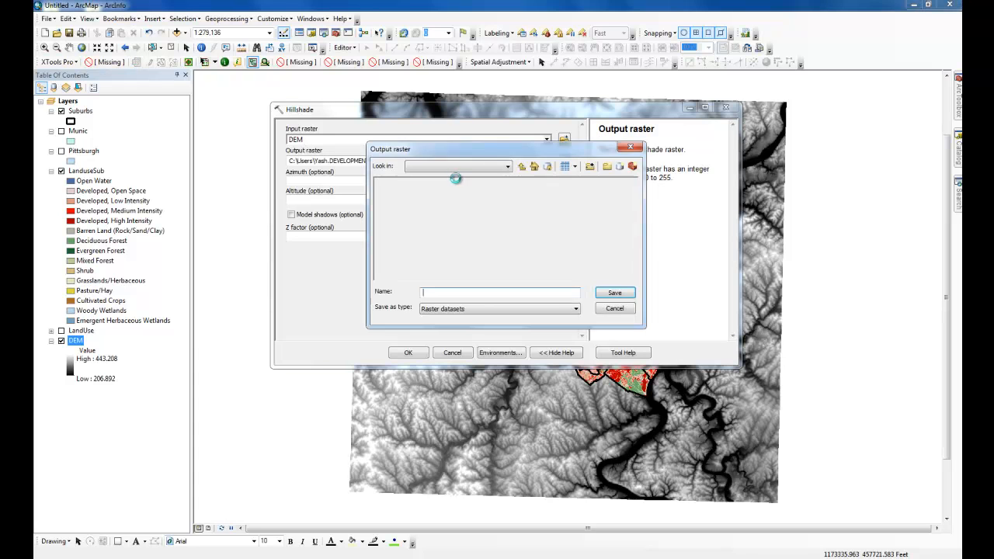
click(451, 294)
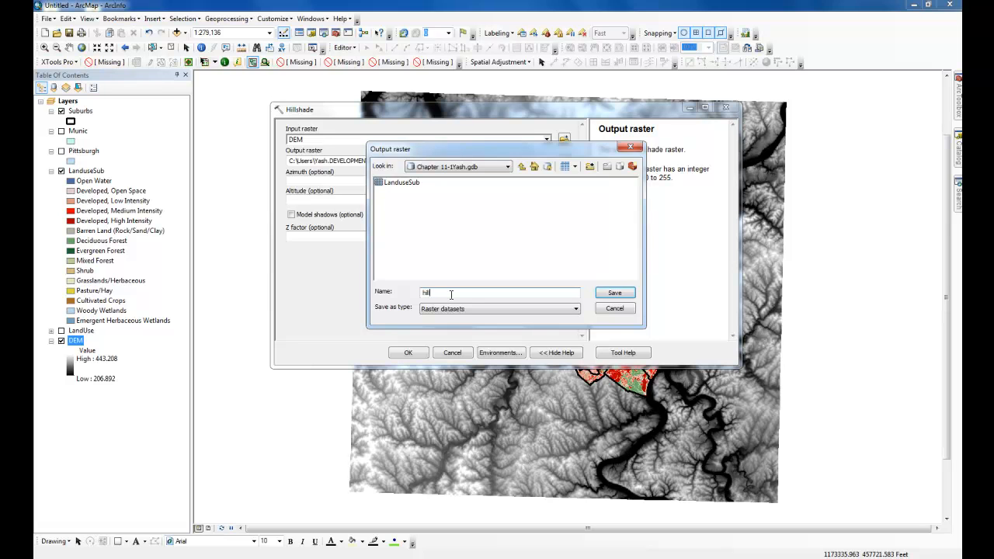
text(hillshadeSub)
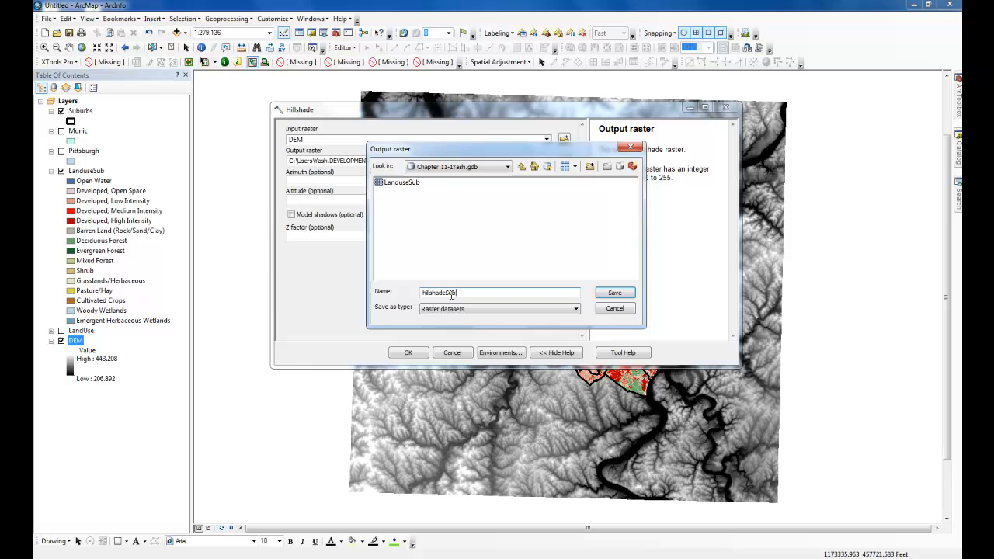
click(614, 293)
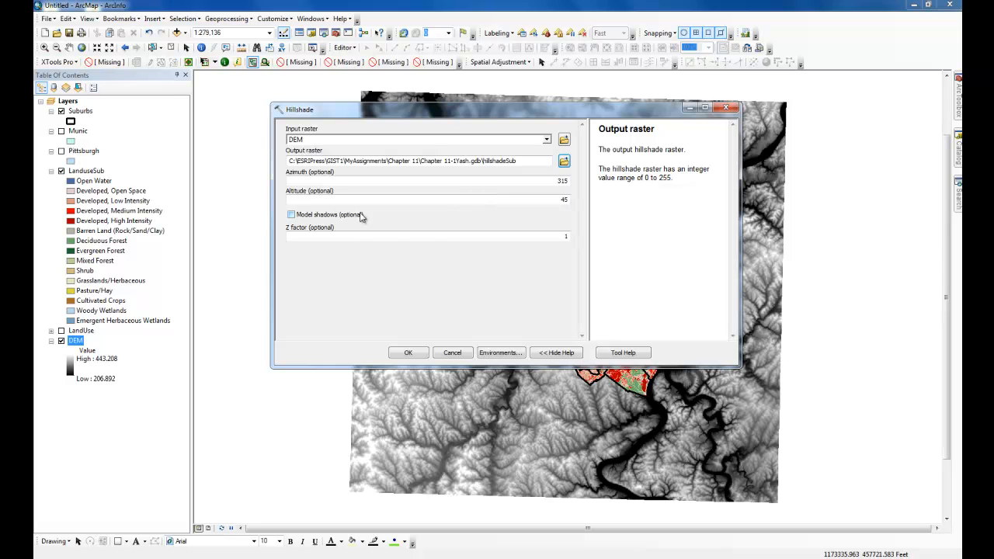
click(409, 353)
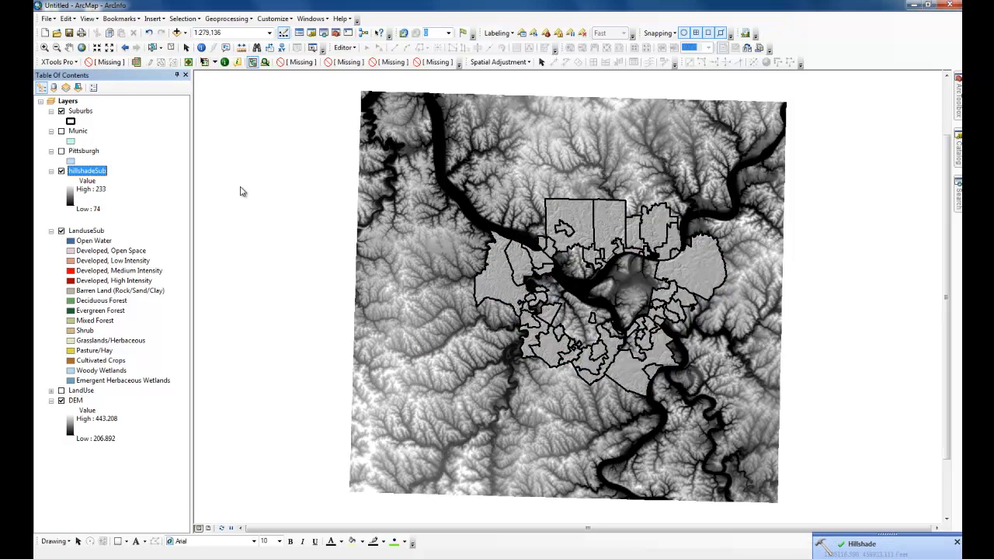
Turn off the DEM layer and move the hillshadeSub layer directly beneath LanduseSub.
click(61, 401)
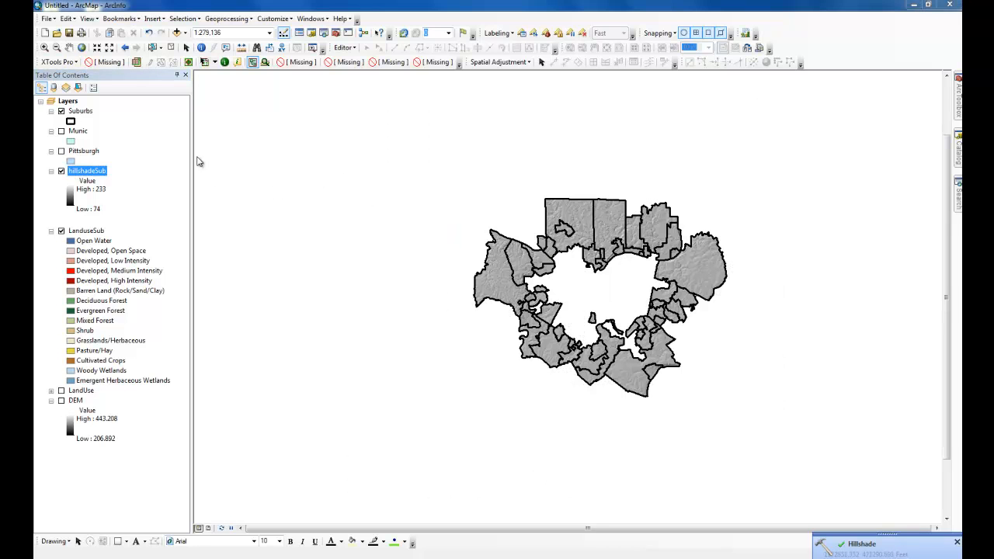
drag(99, 177, 104, 355)
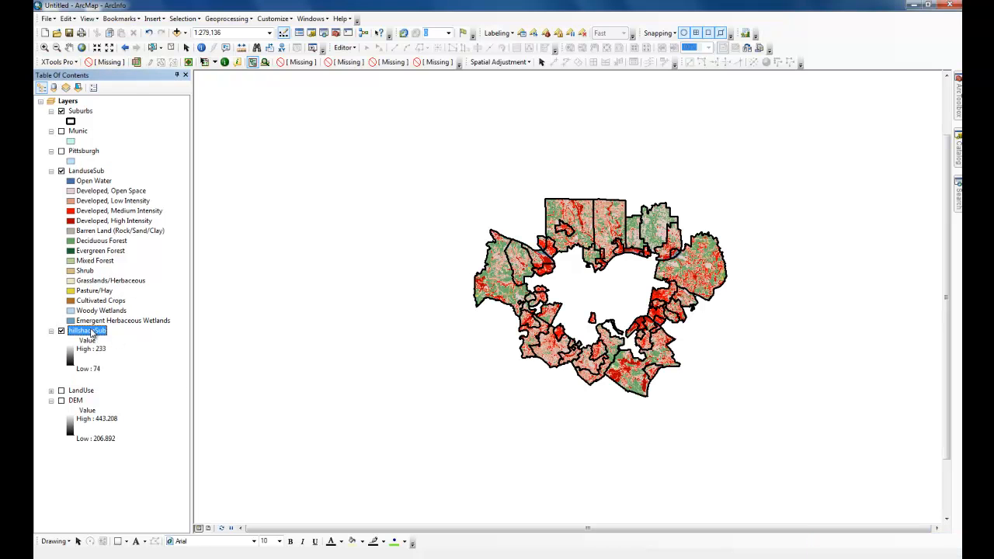
Set the LanduseSub layer's display transparency to 50%.
right_click(92, 172)
click(117, 329)
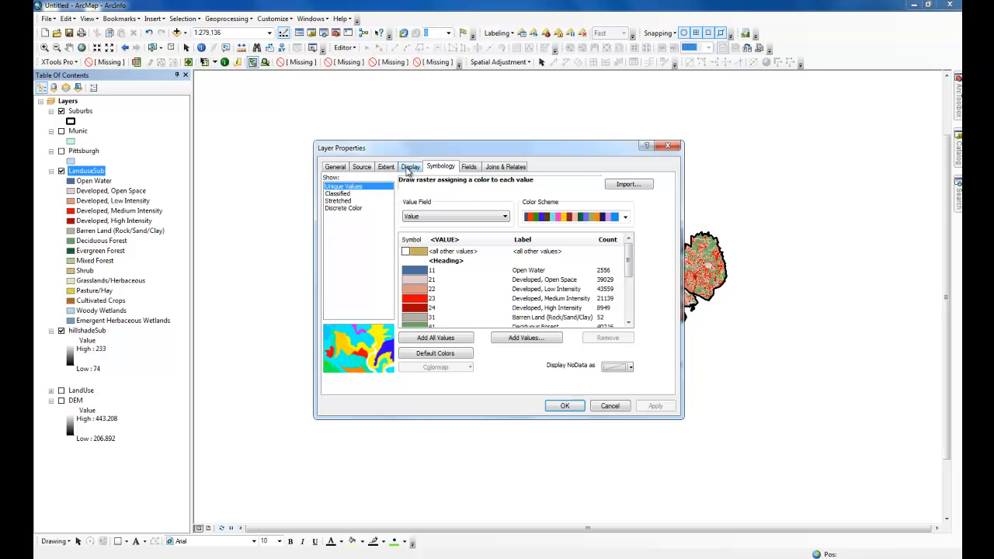
click(411, 167)
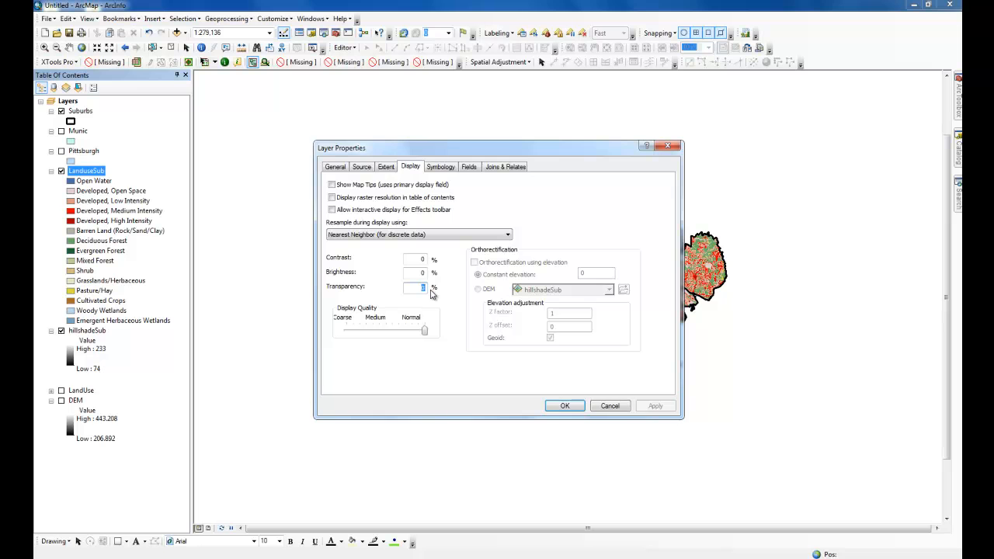
text(50)
key(Return)
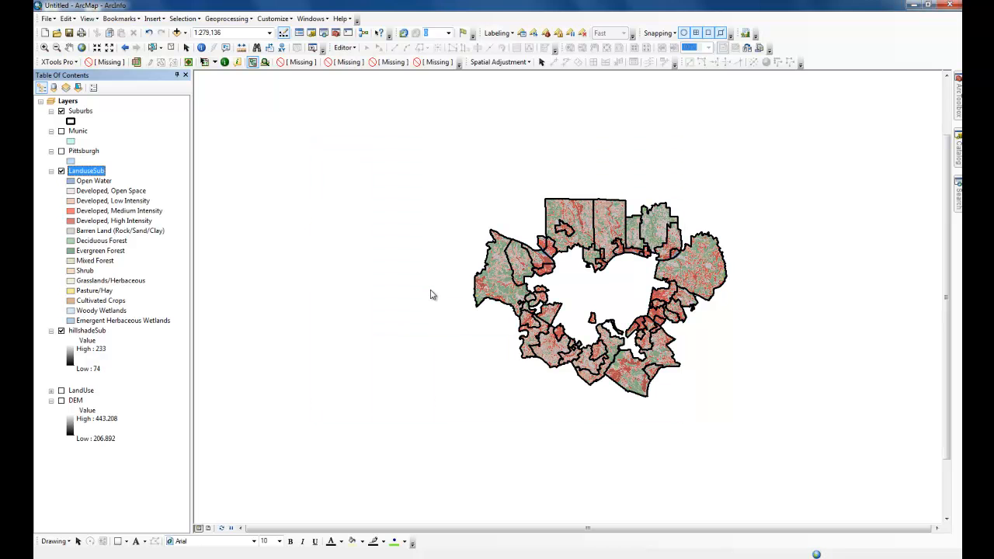
Set the LanduseSub layer's transparency to 40% and zoom the map to the extent of the Suburbs layer.
right_click(104, 174)
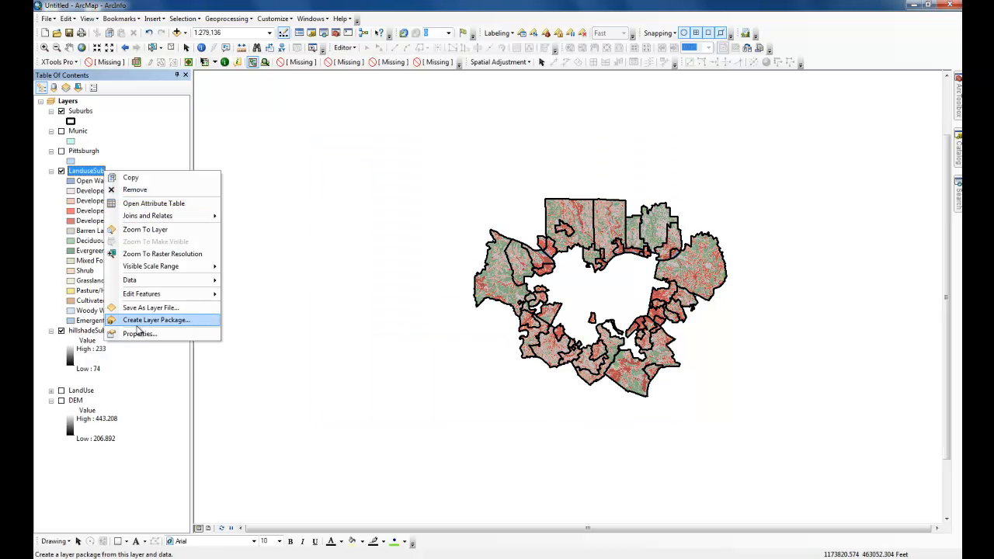
click(134, 335)
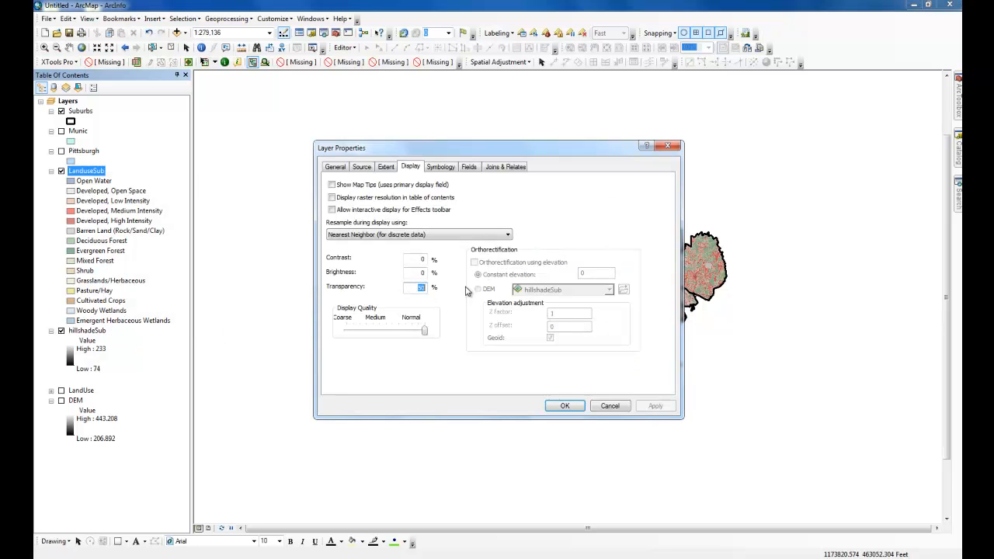
text(40)
key(Return)
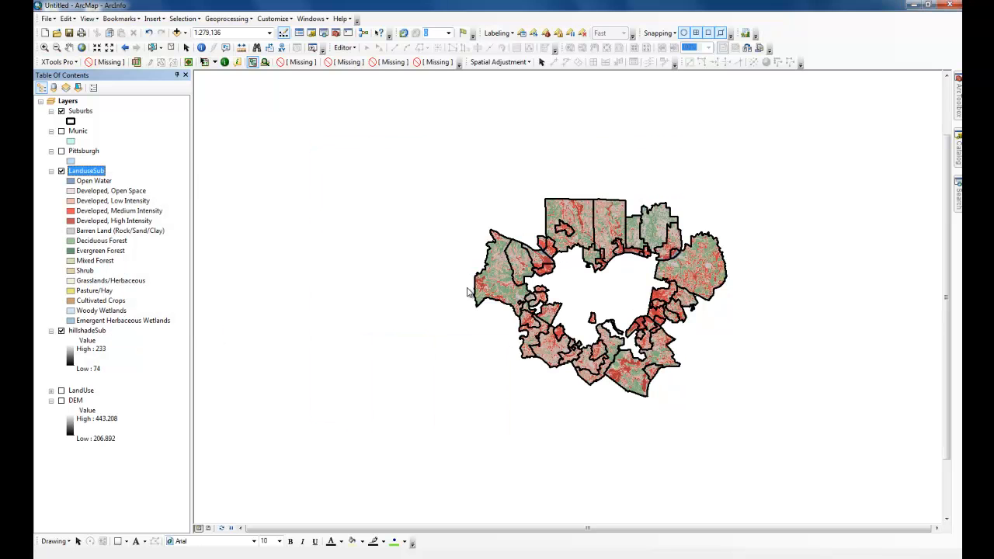
right_click(84, 113)
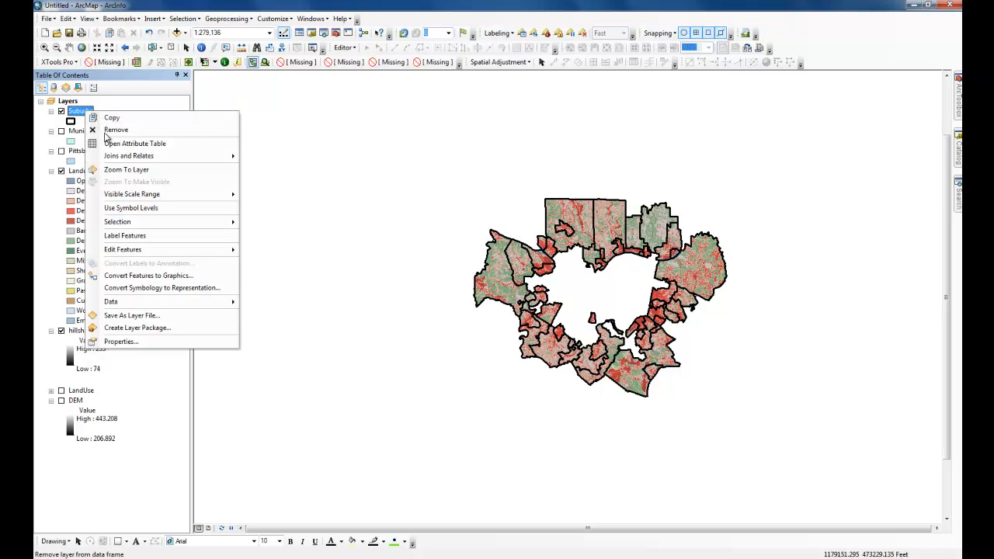
click(156, 167)
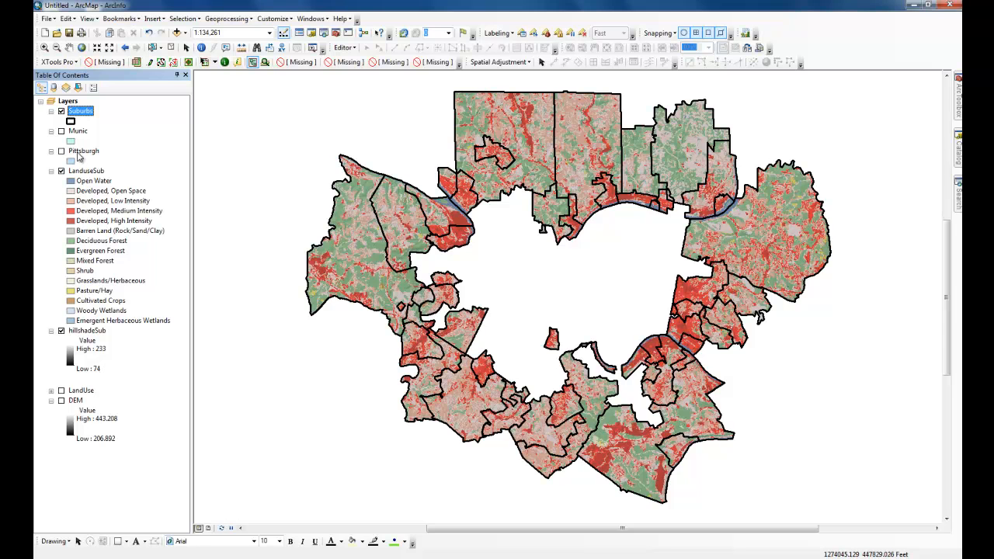
List the layers by source and review the fields in the CountySchools table.
click(54, 87)
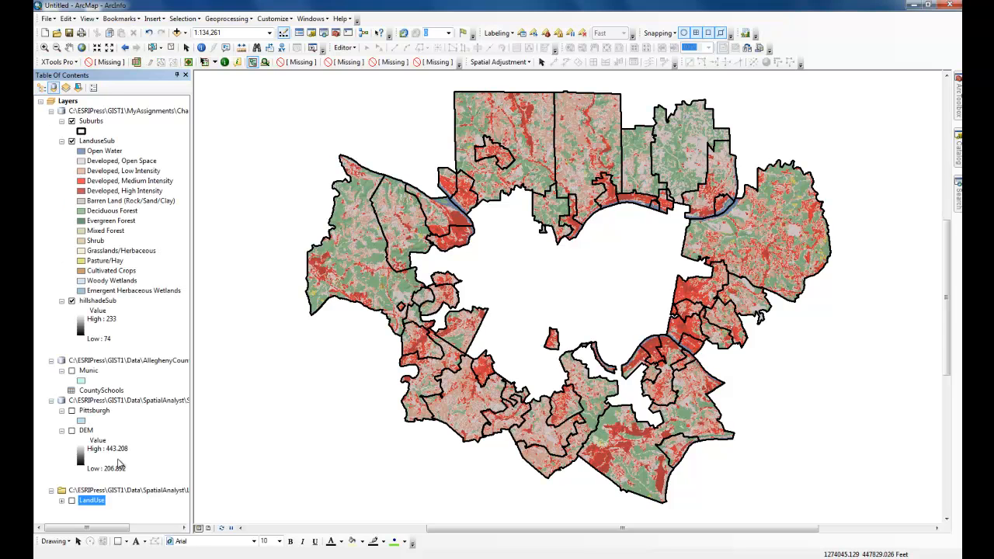
right_click(95, 390)
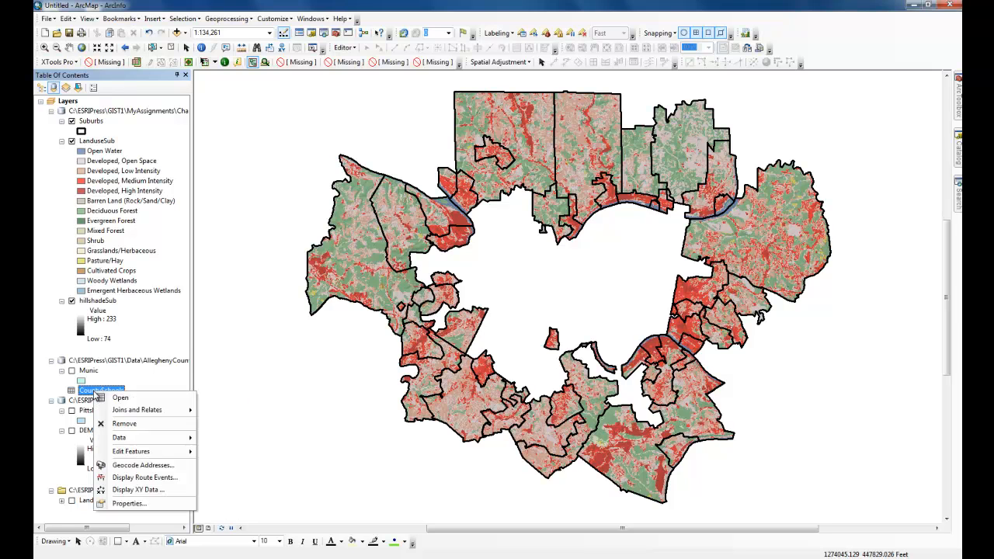
click(152, 400)
drag(383, 467, 502, 467)
click(593, 305)
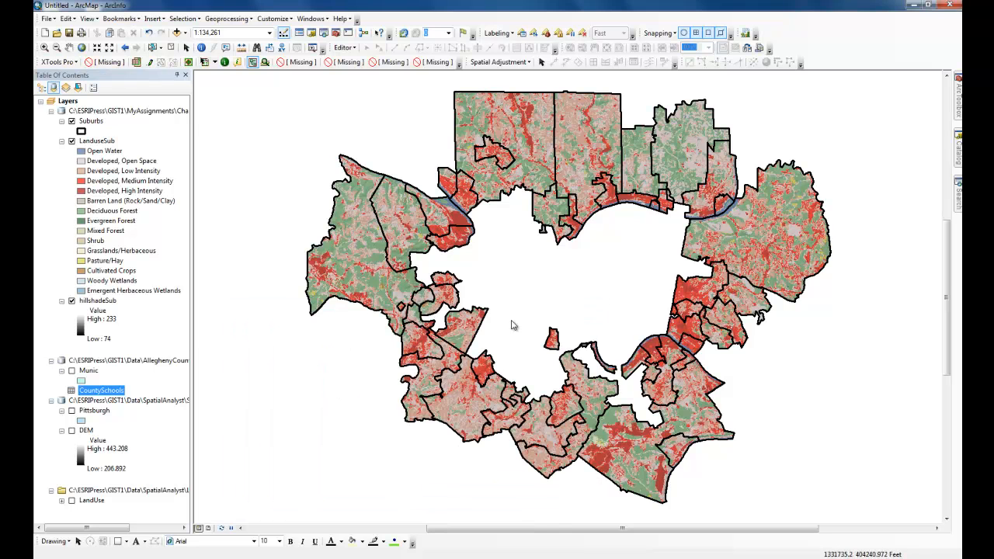
Start displaying the CountySchools table as XY data and choose its X and Y coordinate fields.
right_click(101, 391)
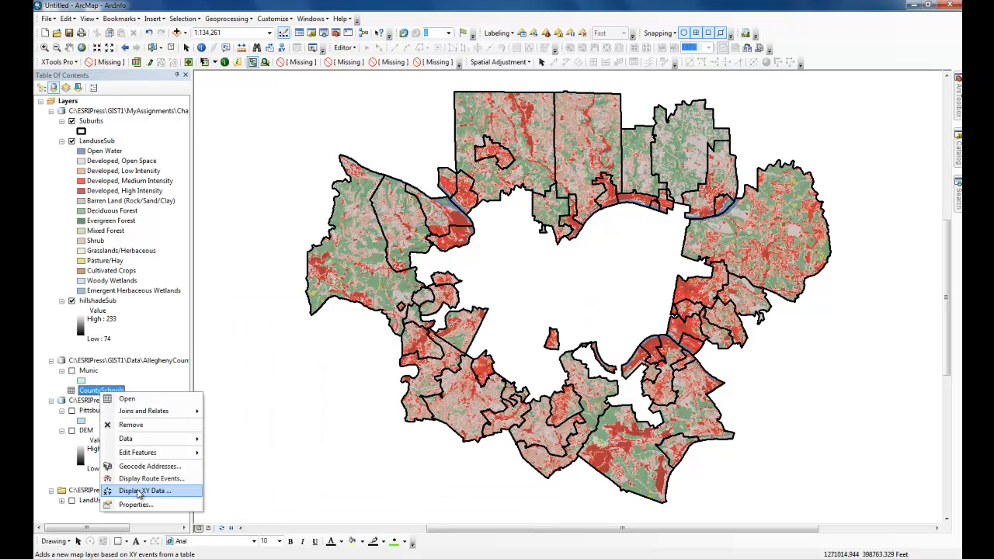
click(141, 493)
click(501, 215)
click(488, 245)
click(488, 230)
click(480, 264)
Import the XY coordinate system from the Pittsburgh dataset in SpatialAnalyst.gdb and add the county schools as a point layer.
click(562, 384)
click(414, 320)
click(514, 211)
click(394, 227)
click(396, 236)
double_click(396, 236)
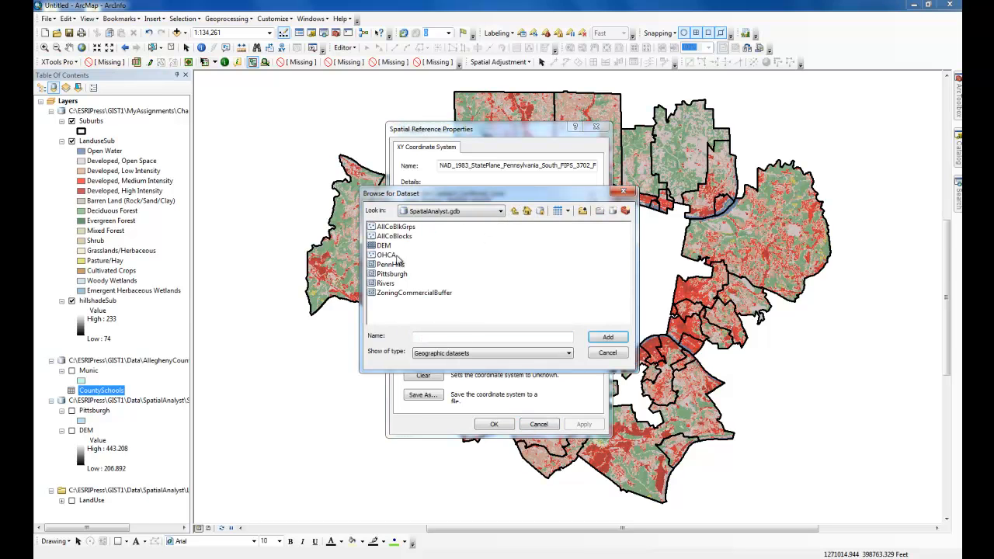
double_click(396, 276)
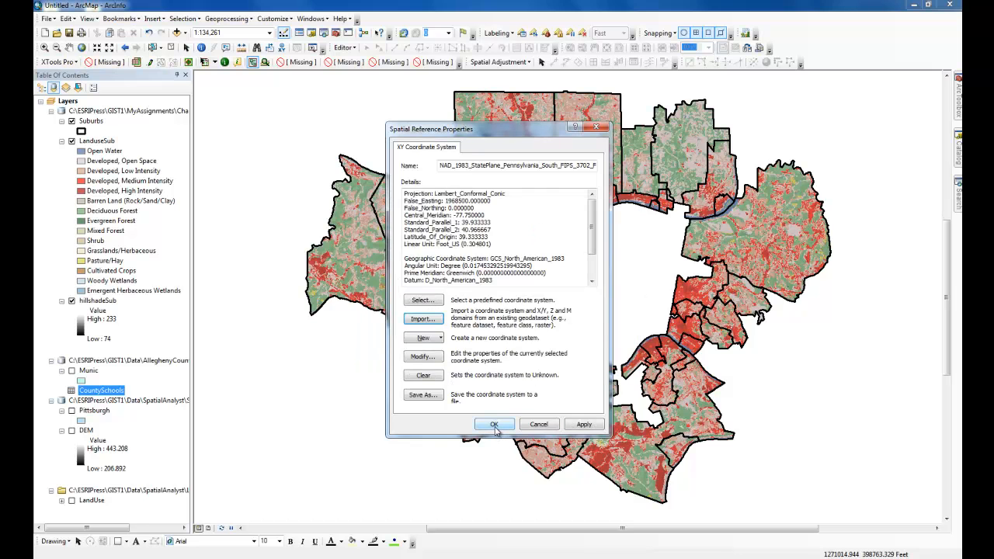
click(494, 425)
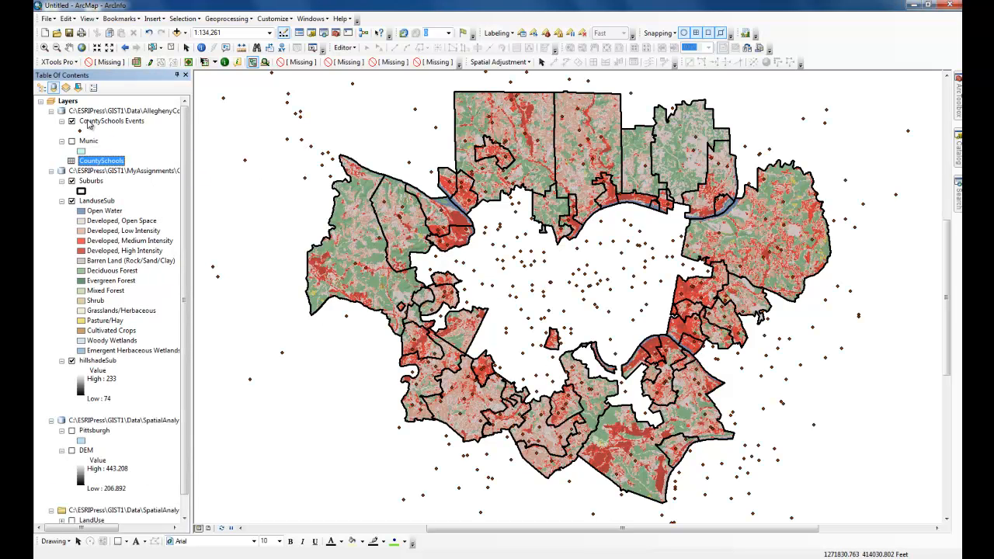
Select by location the CountySchools Events features that intersect the Suburbs layer.
click(183, 18)
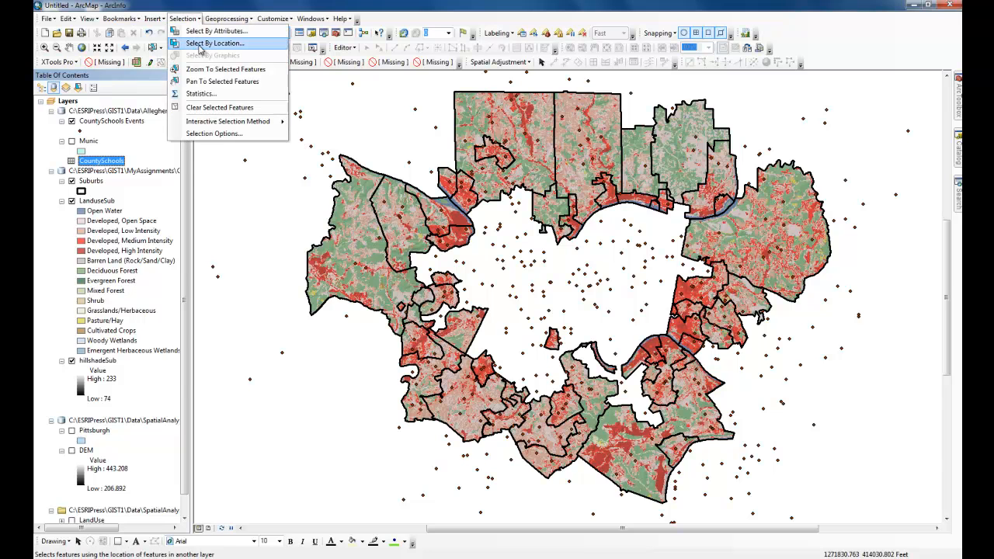
click(199, 48)
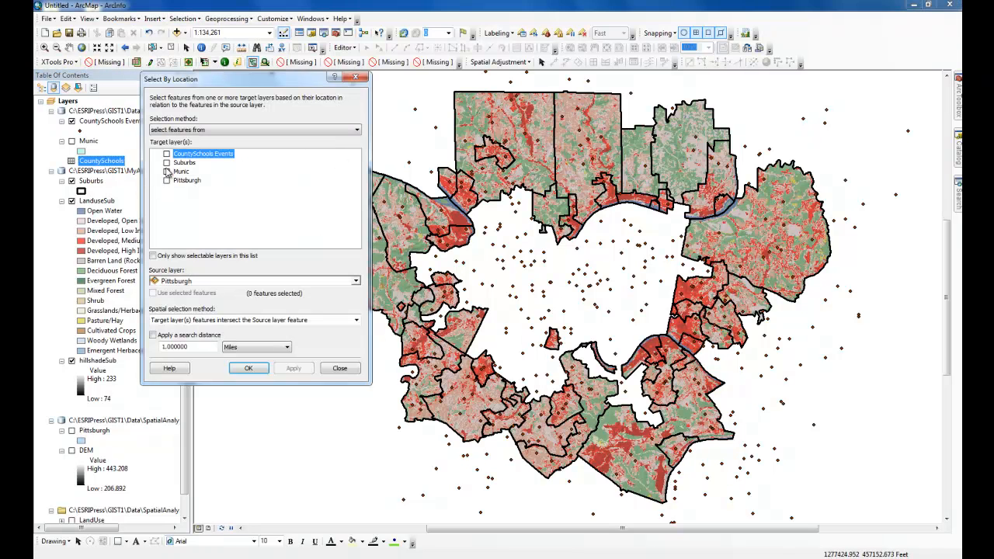
click(166, 154)
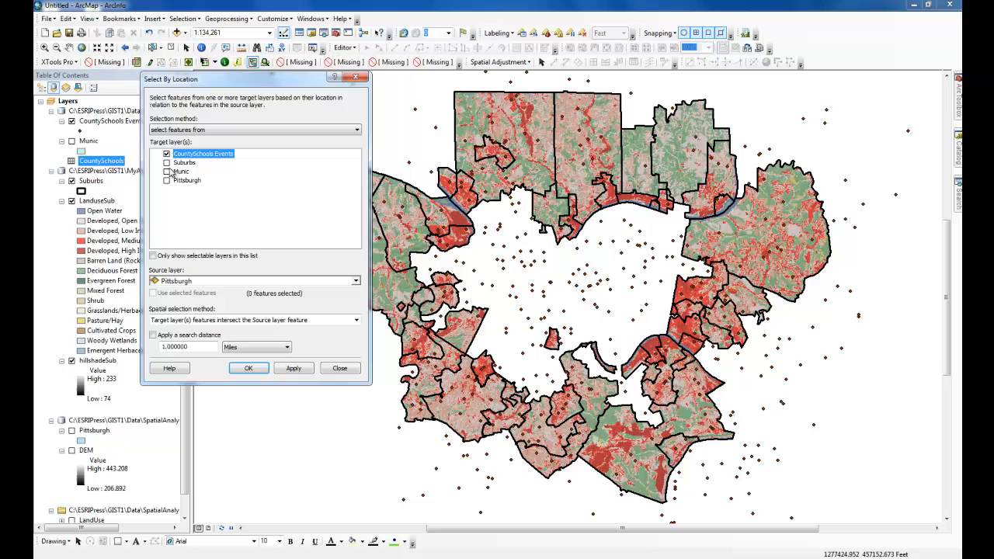
click(176, 283)
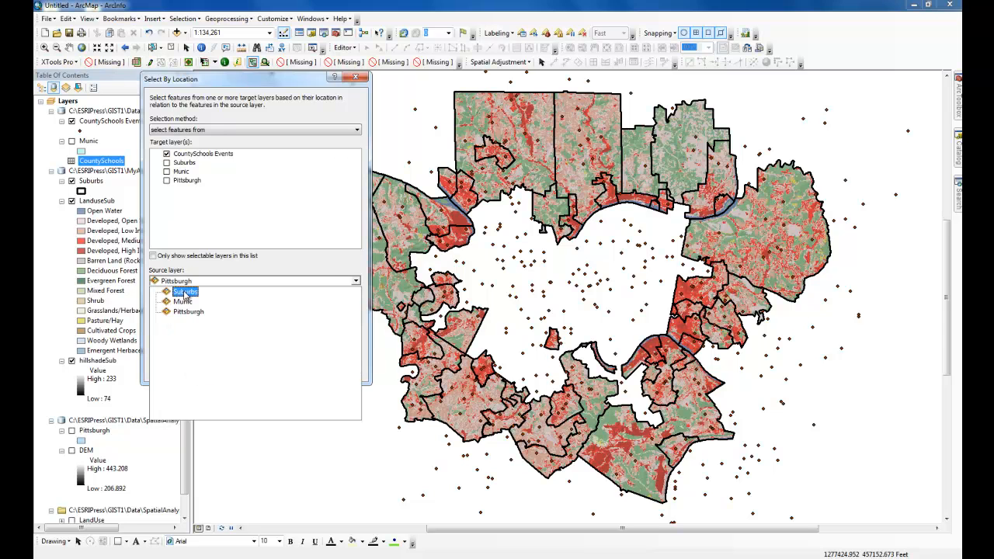
click(188, 296)
click(240, 369)
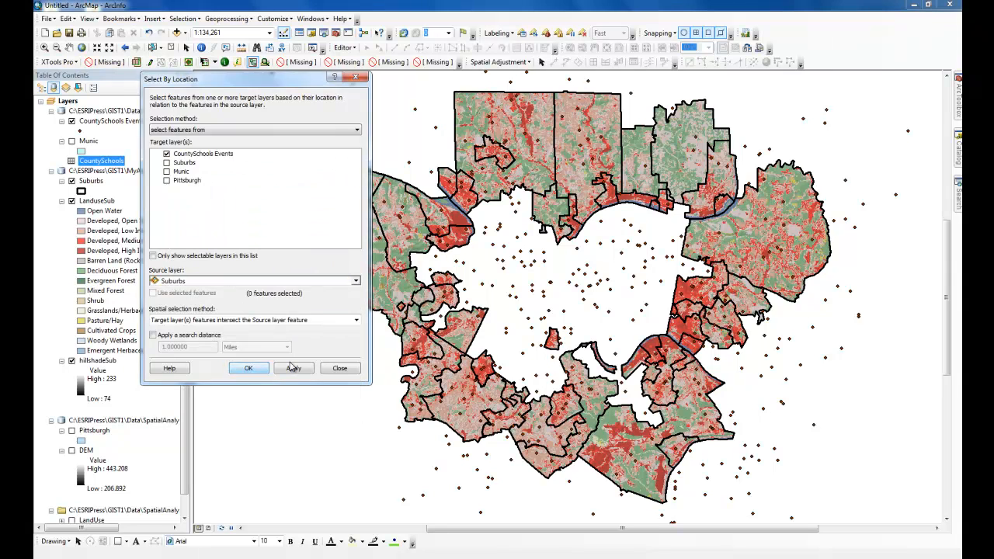
Export the selected schools to the Chapter 11-1 geodatabase as SchoolsSub and add the exported data to the map.
right_click(96, 122)
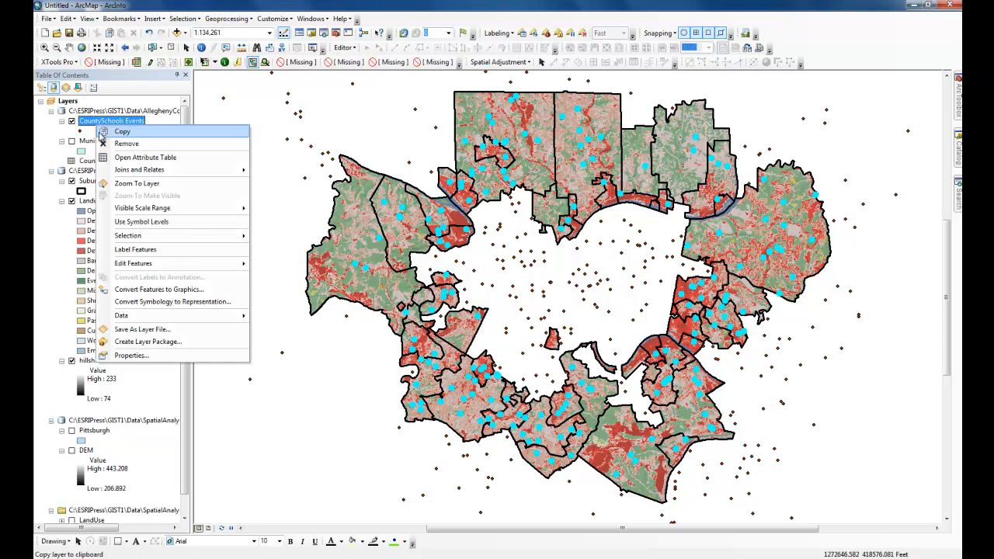
mouse_move(196, 315)
click(275, 334)
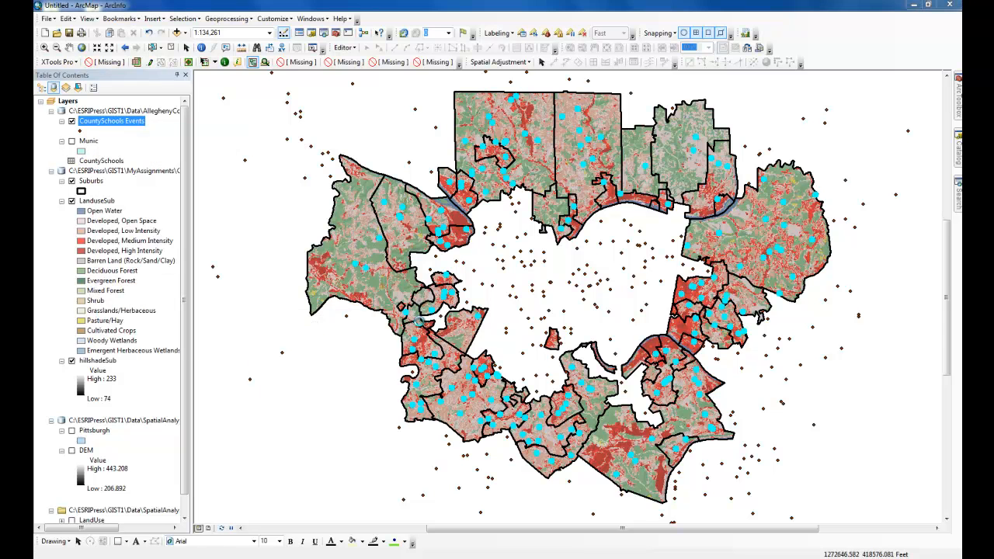
click(593, 303)
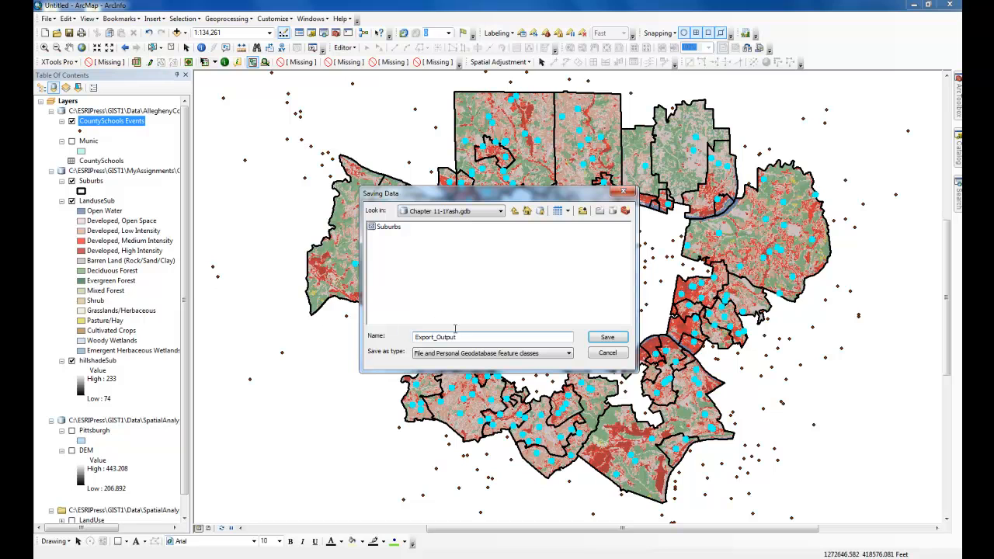
text(SchoolsSub)
key(Return)
click(517, 358)
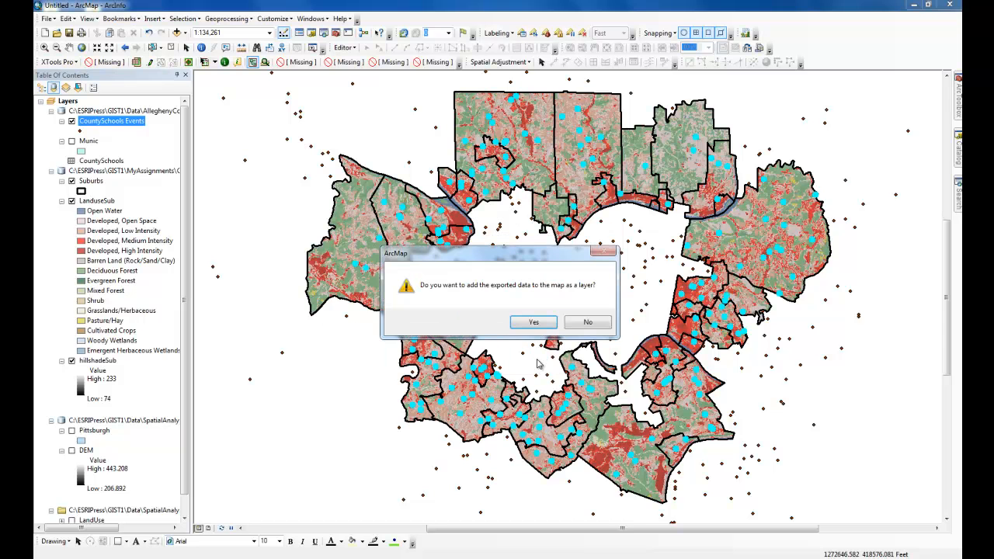
click(534, 321)
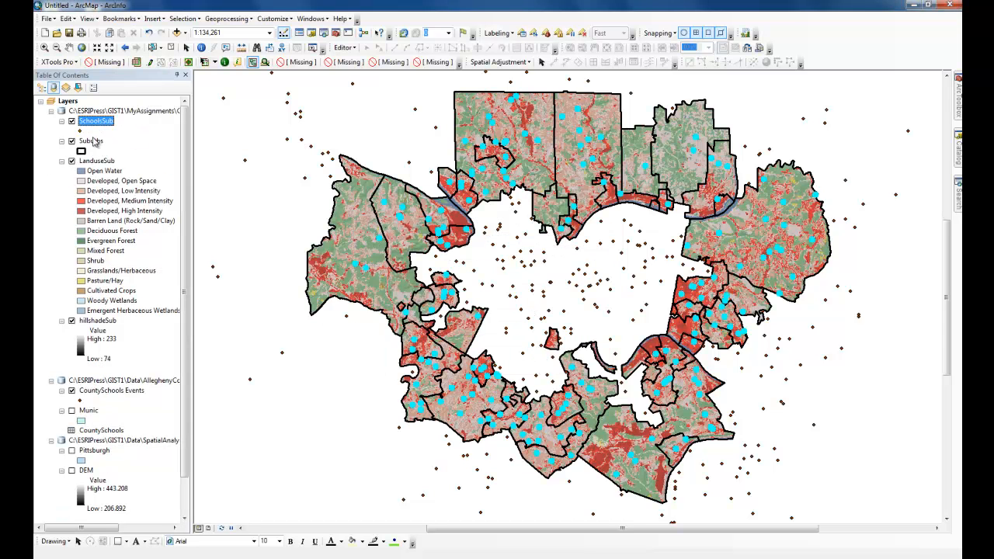
List the layers by drawing order and turn off the CountySchools Events layer.
click(42, 88)
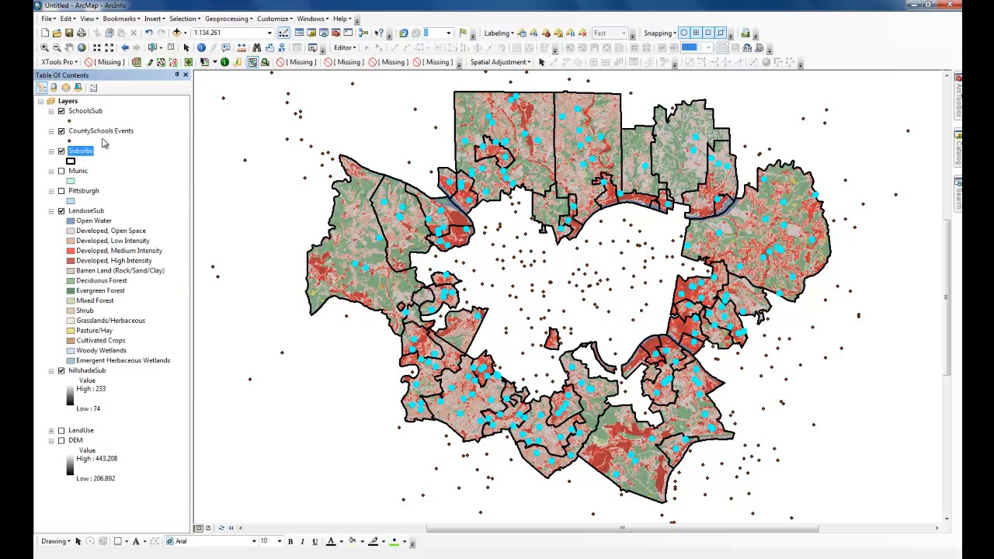
click(61, 131)
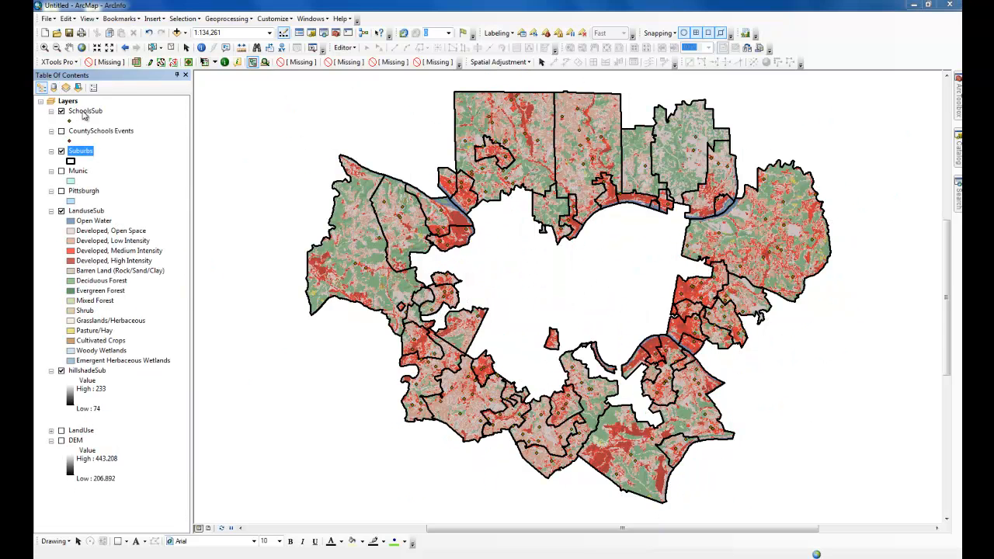
Change the SchoolsSub marker to the Square 1 symbol with size 6 and an orange color.
click(70, 122)
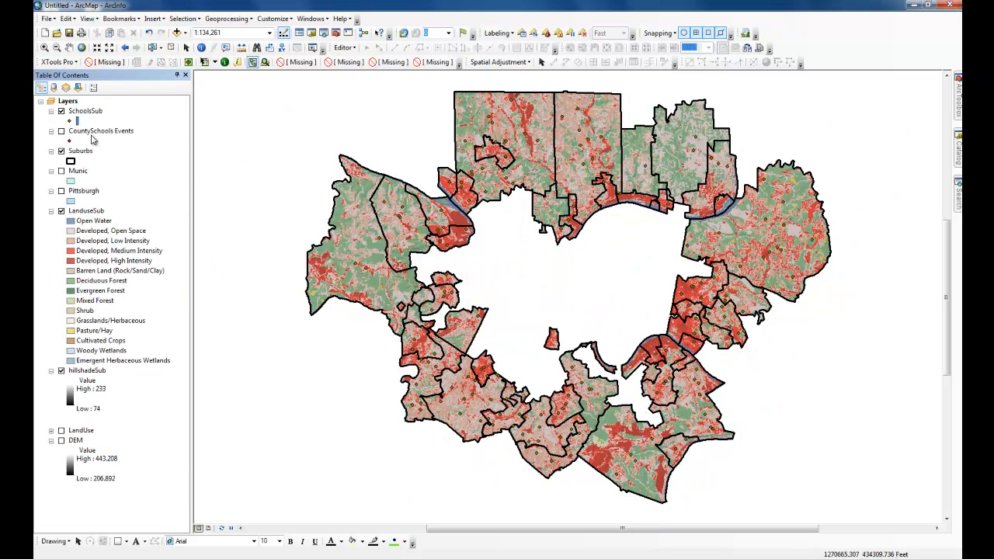
click(71, 122)
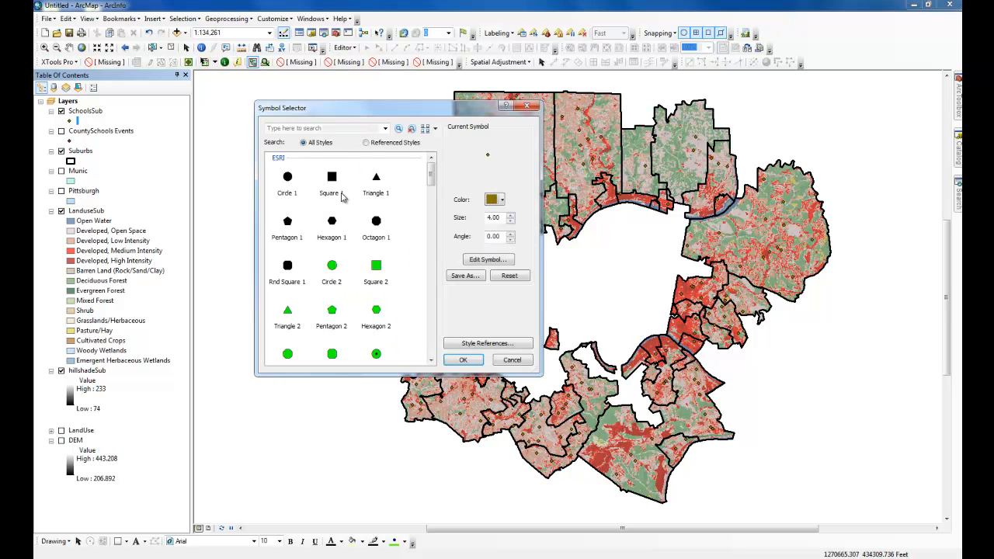
click(328, 181)
double_click(494, 219)
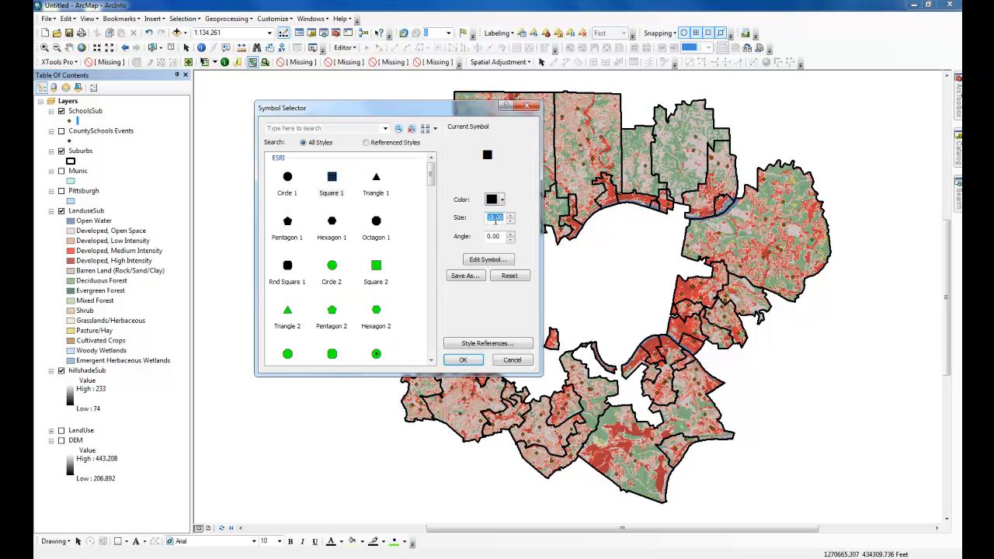
text(4)
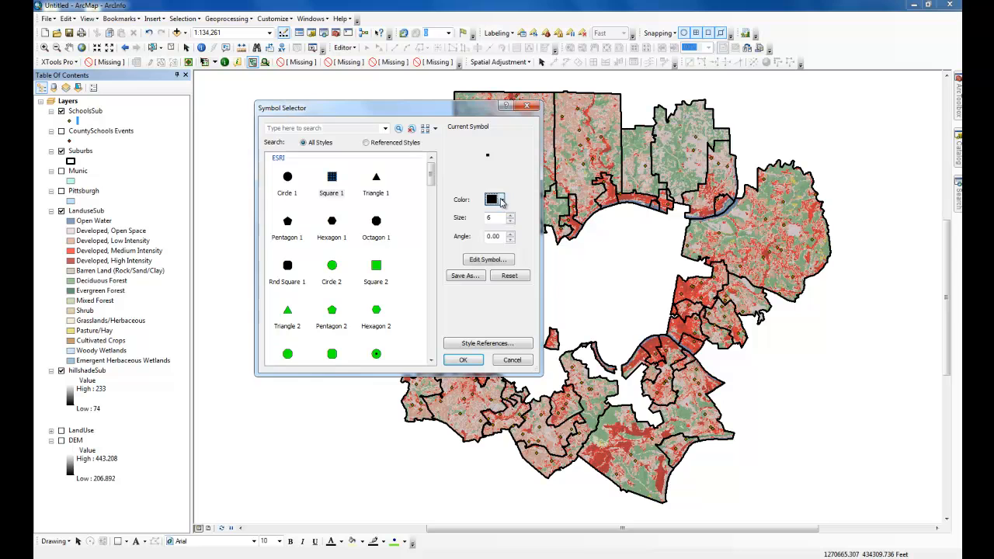
click(502, 200)
click(521, 250)
Add a halo mask of size 1 with a dark fill to the SchoolsSub marker and apply the symbol.
click(490, 259)
click(373, 160)
click(336, 209)
click(363, 236)
click(432, 235)
click(514, 202)
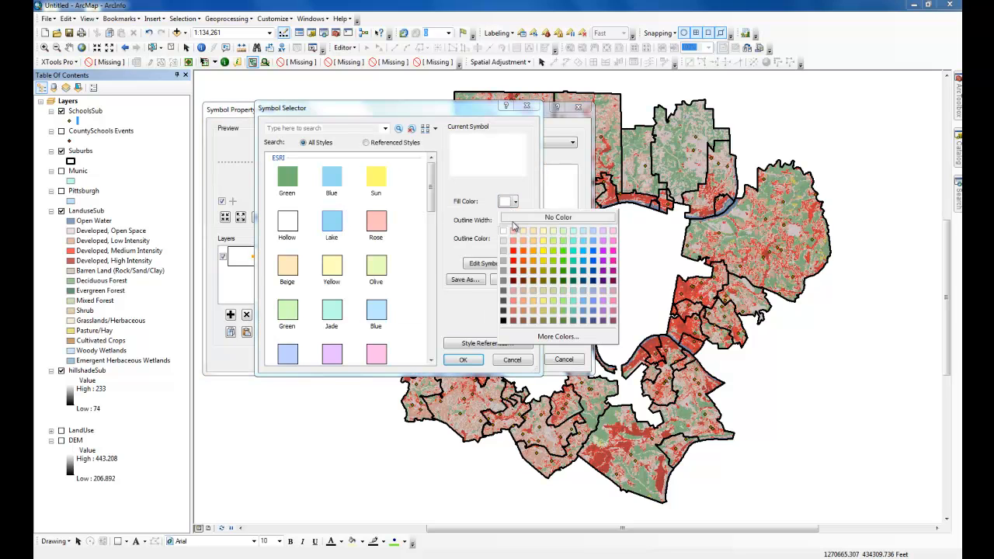
click(504, 308)
click(463, 359)
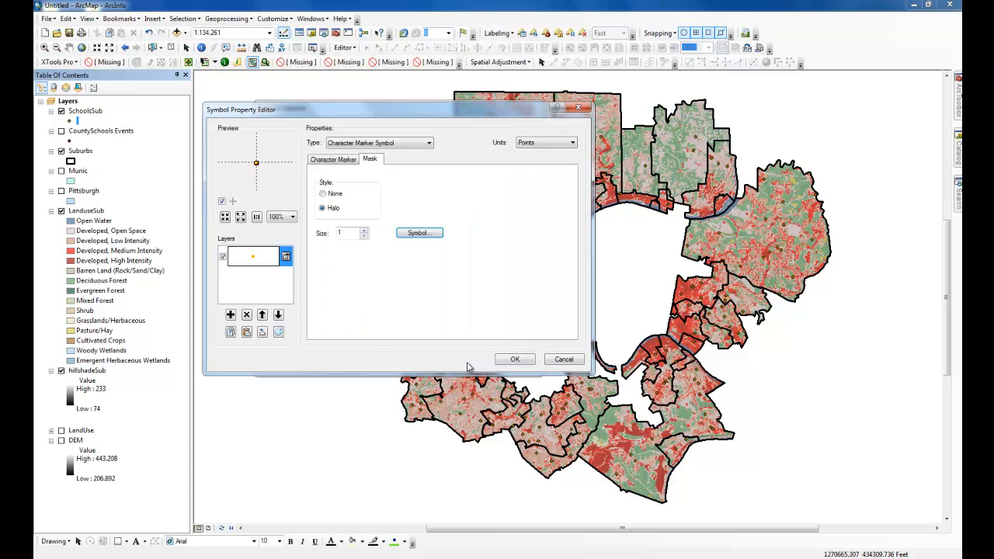
click(506, 359)
click(477, 362)
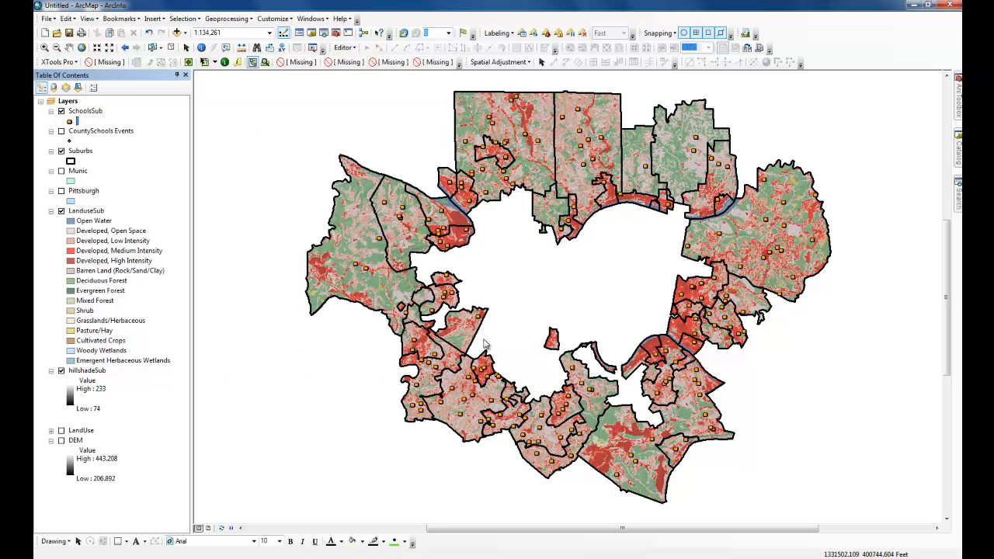
Recolor the SchoolsSub square markers purple.
click(69, 121)
click(502, 200)
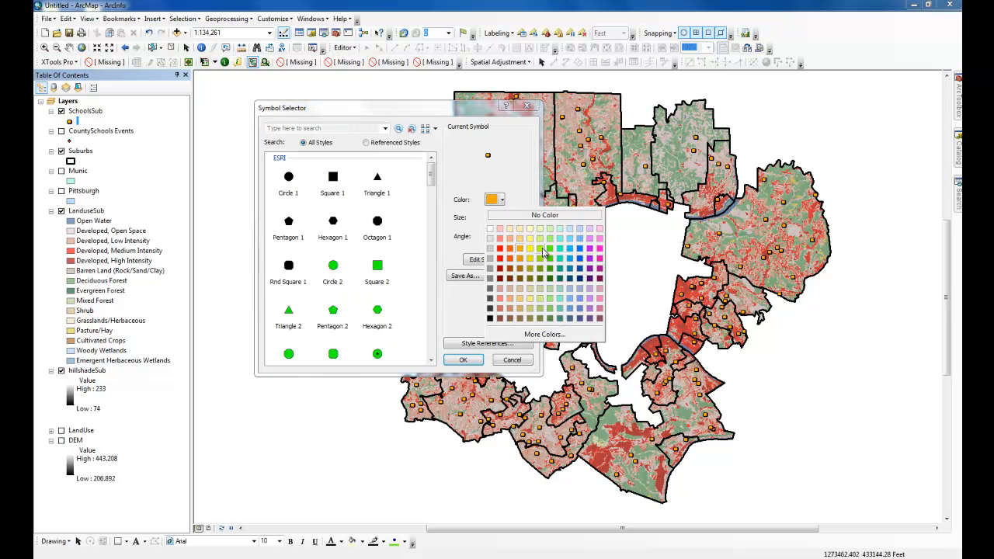
click(590, 250)
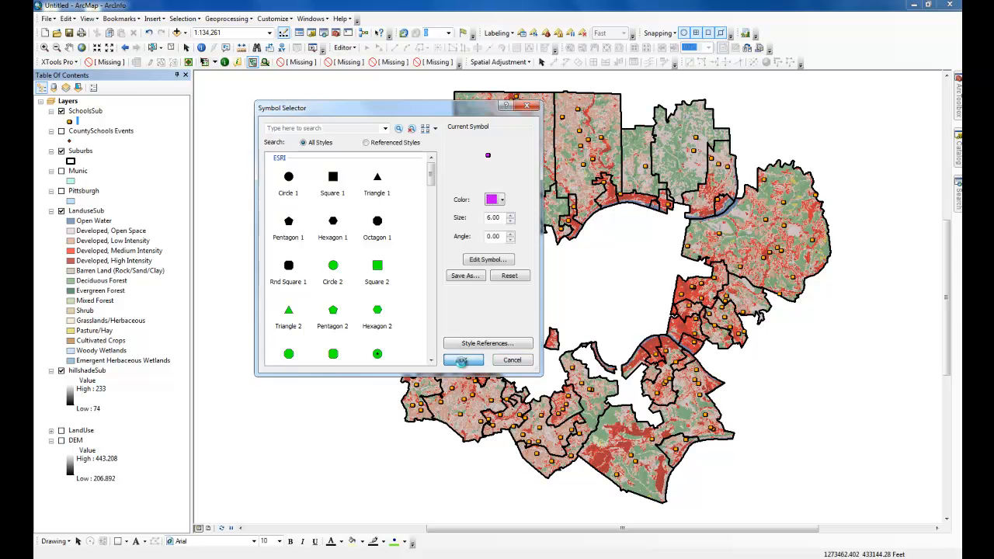
click(464, 362)
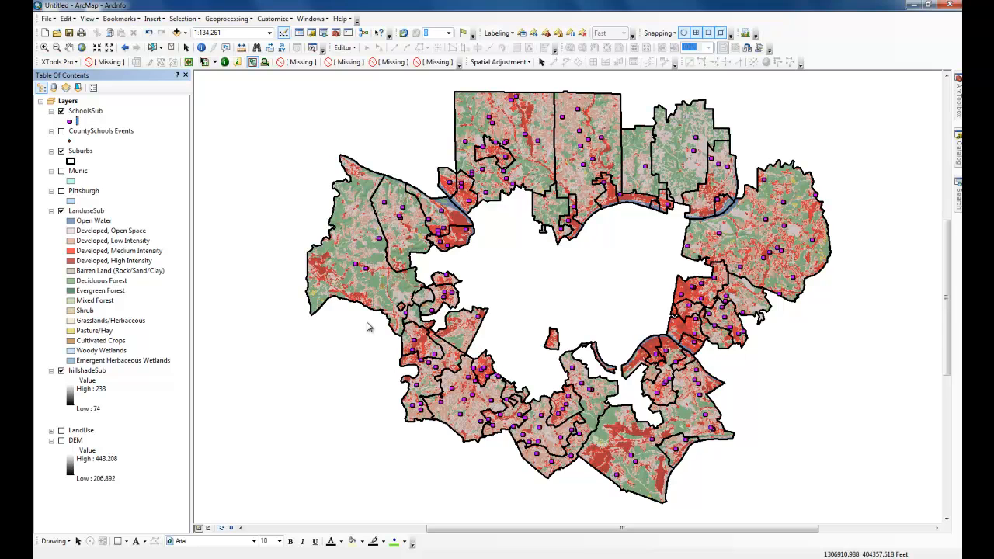
Save the map document in the Chapter 11 folder under GIST1\MyAssignments as "Chapetr 11-1" followed by the author's first name.
click(48, 19)
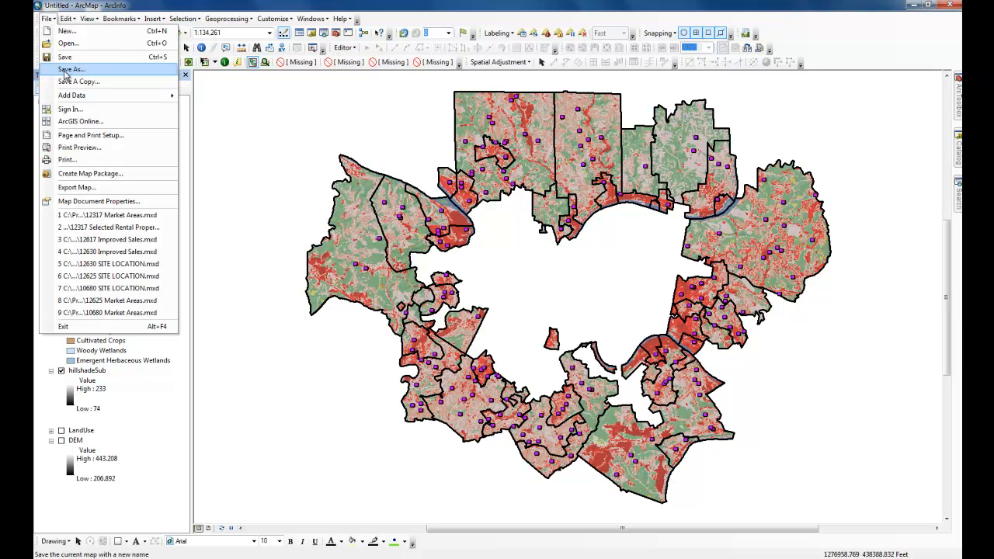
click(69, 70)
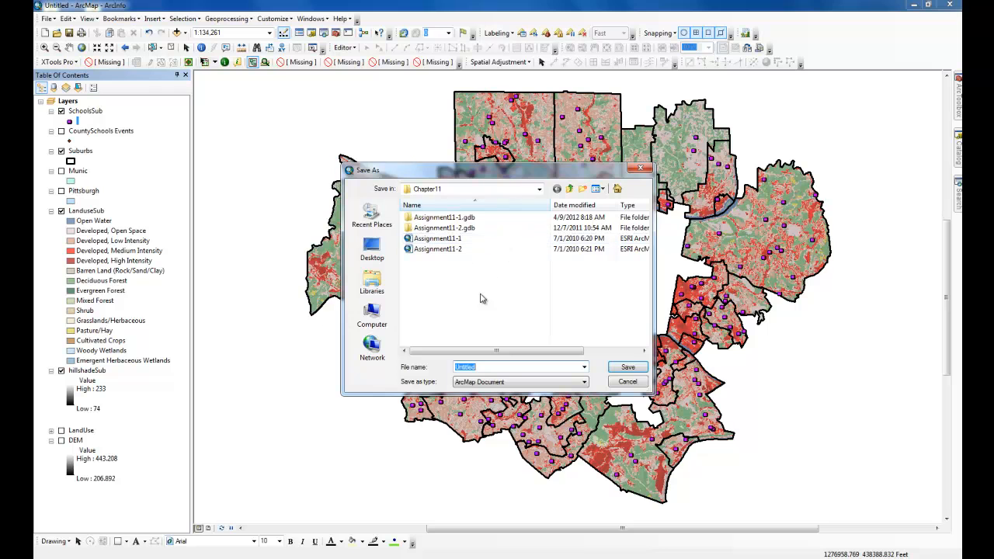
click(513, 192)
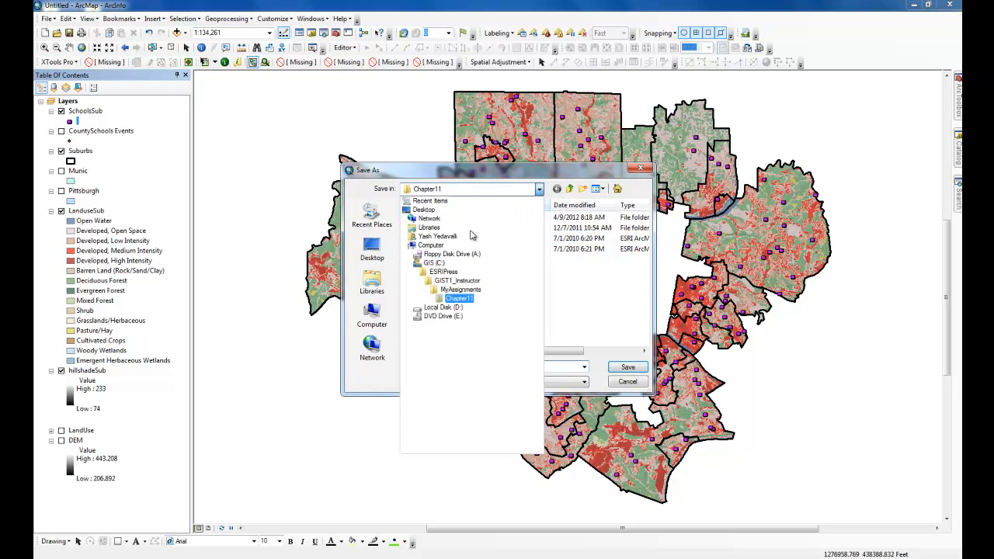
click(441, 273)
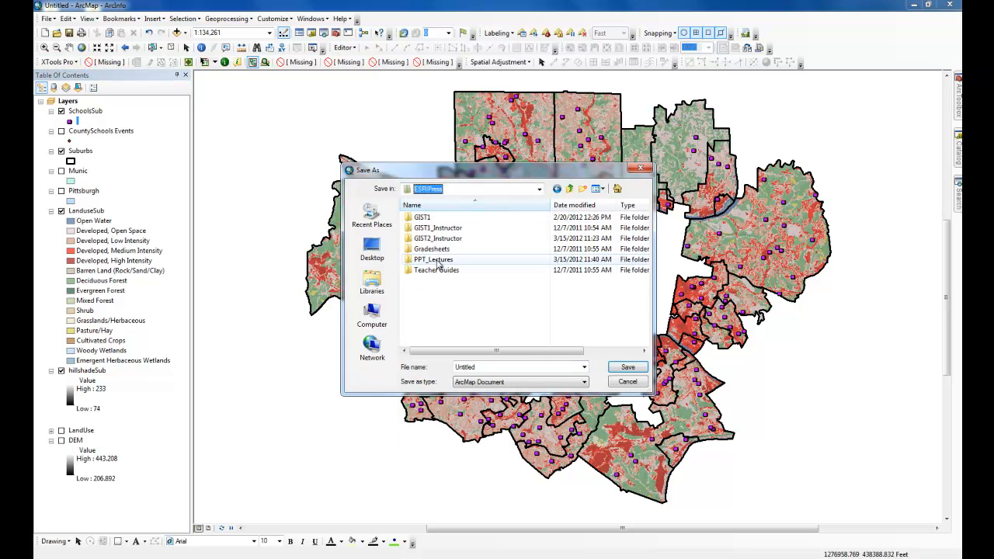
double_click(441, 238)
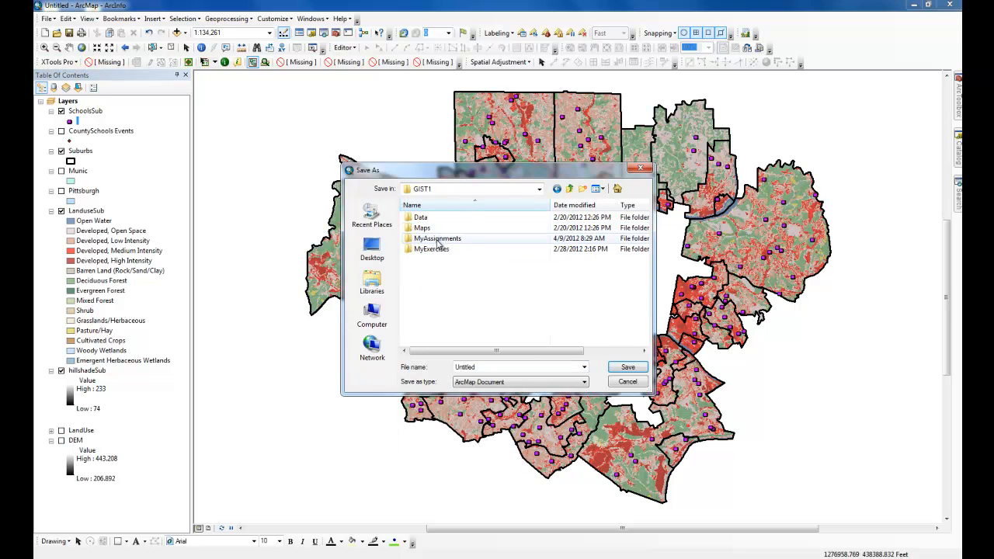
double_click(440, 239)
double_click(421, 220)
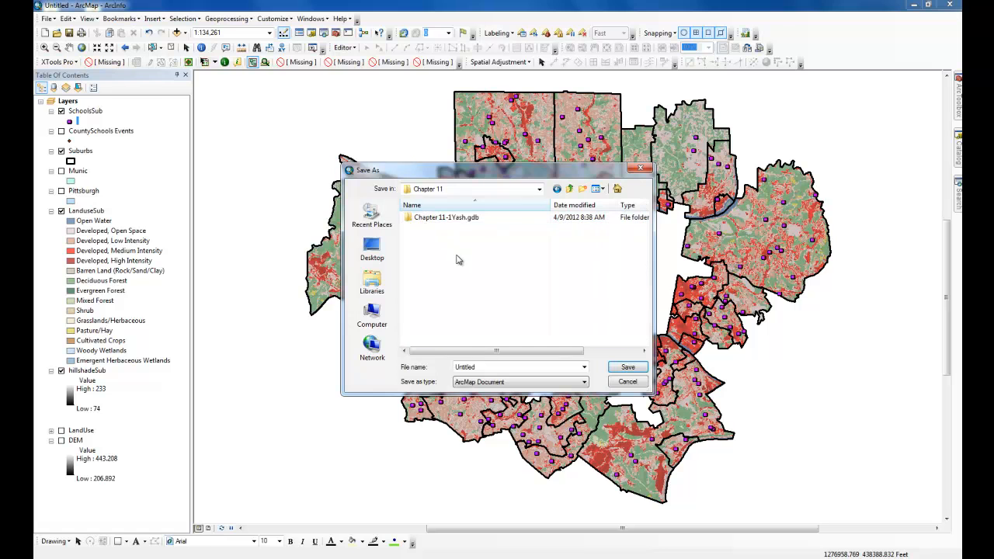
double_click(501, 366)
text(Chapetr 11-1Yash)
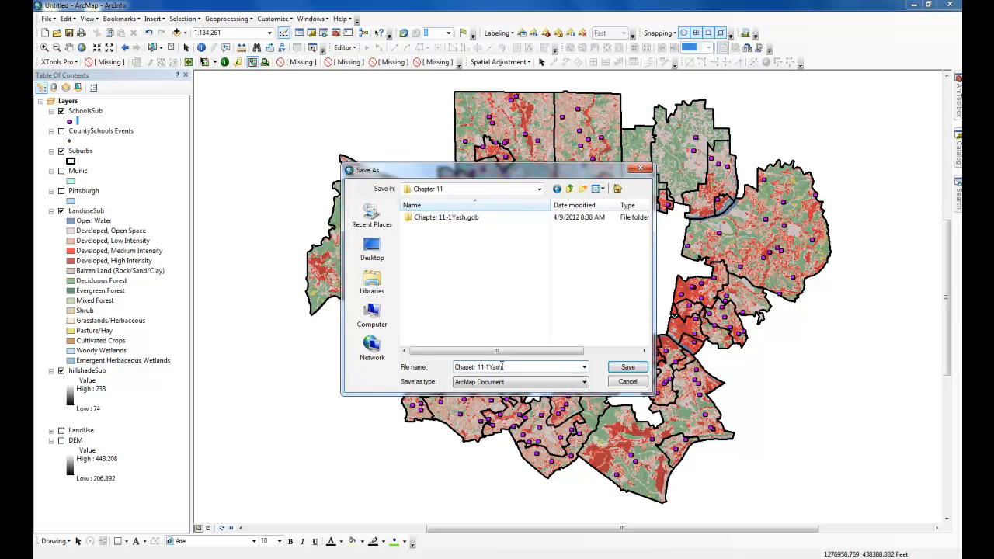
key(Return)
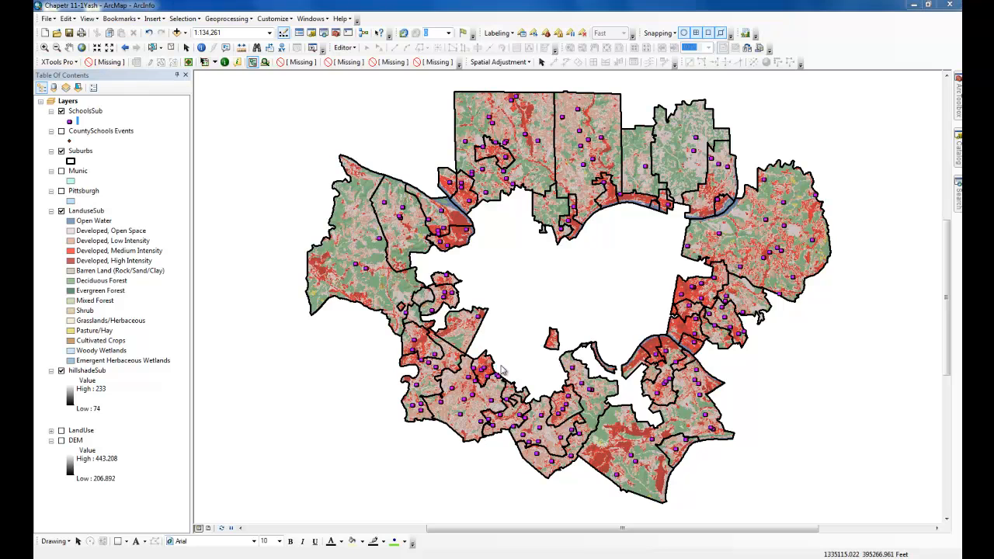